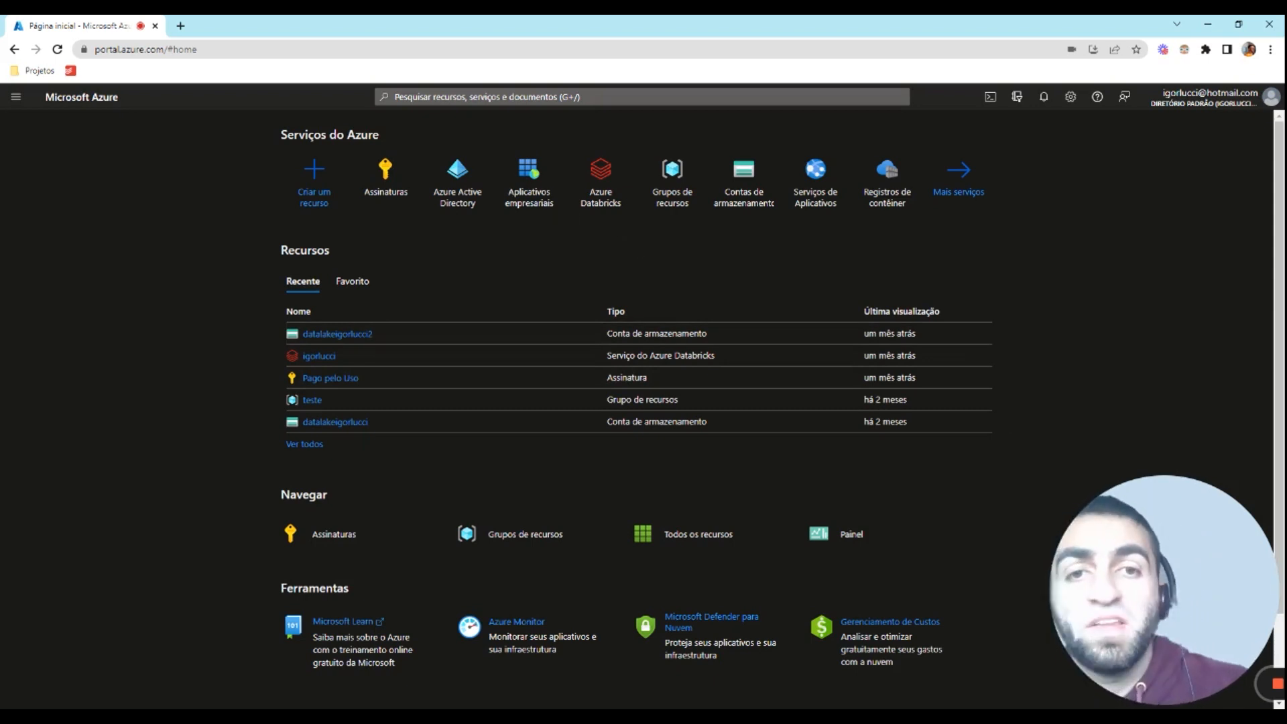
# Step: Find the Azure Active Directory service and open its list of app registrations
pyautogui.click(545, 97)
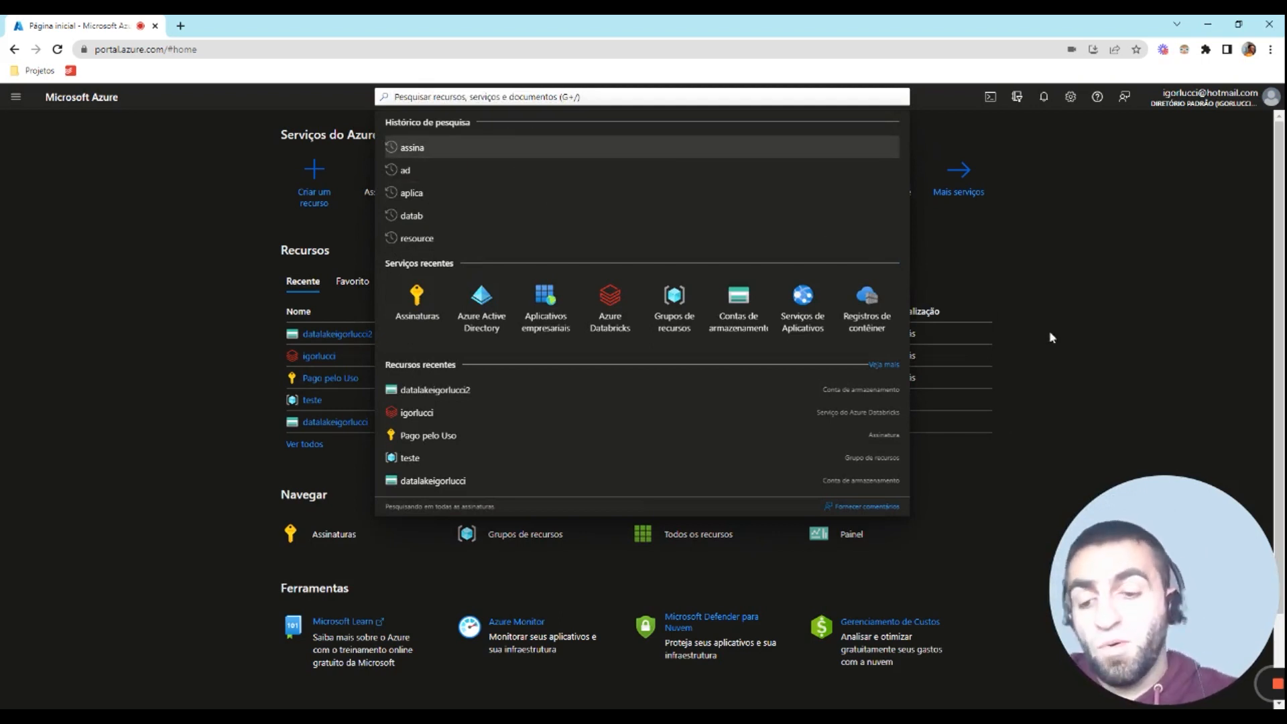
pyautogui.write('ad')
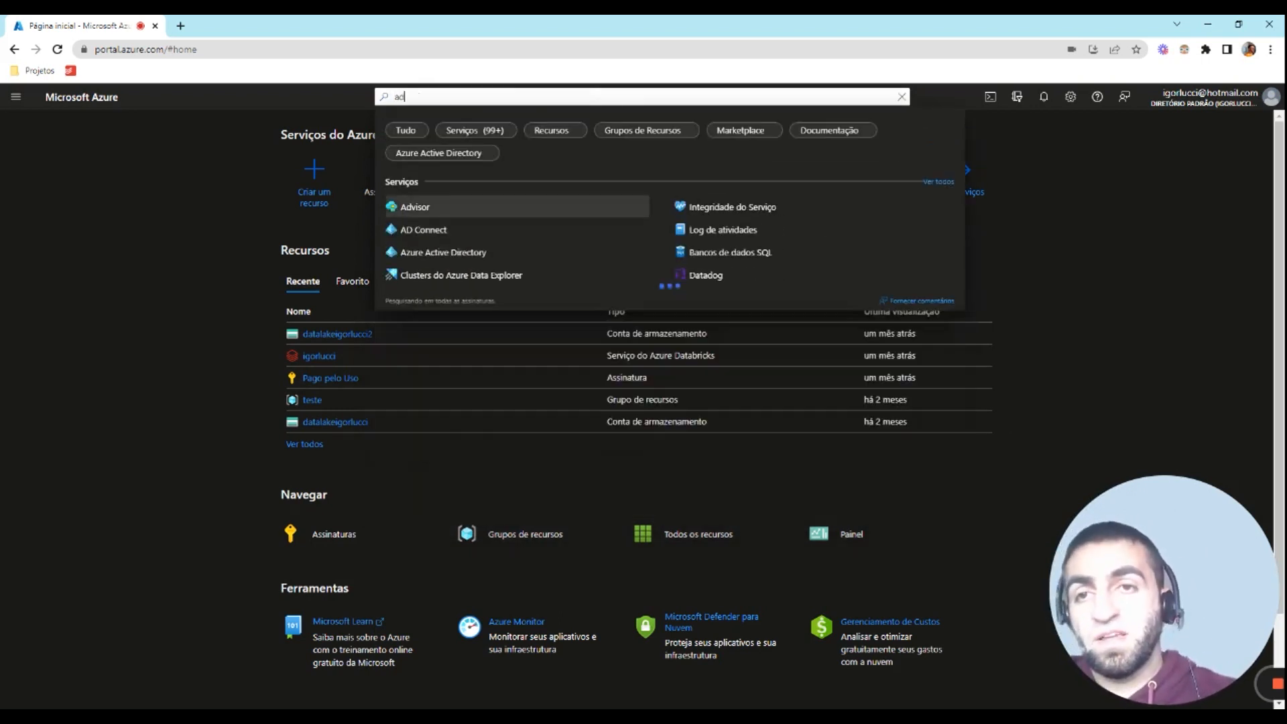
pyautogui.click(432, 260)
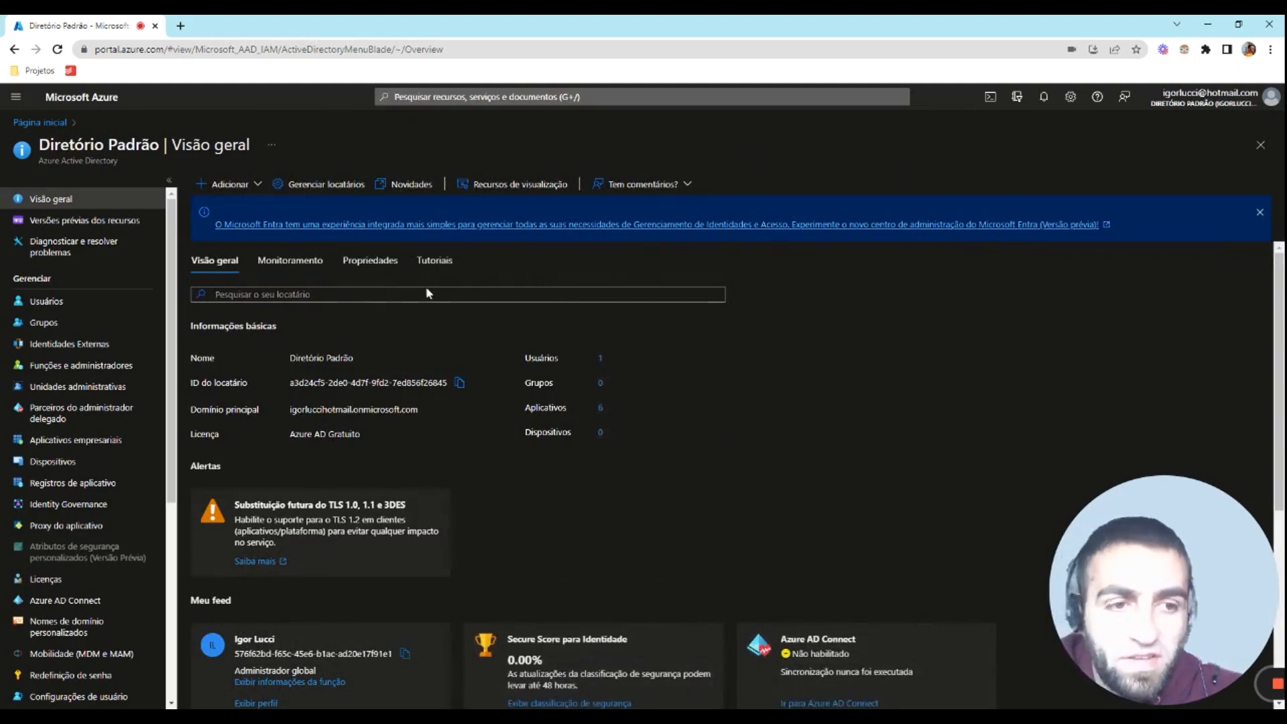
pyautogui.scroll(-3, 74, 399)
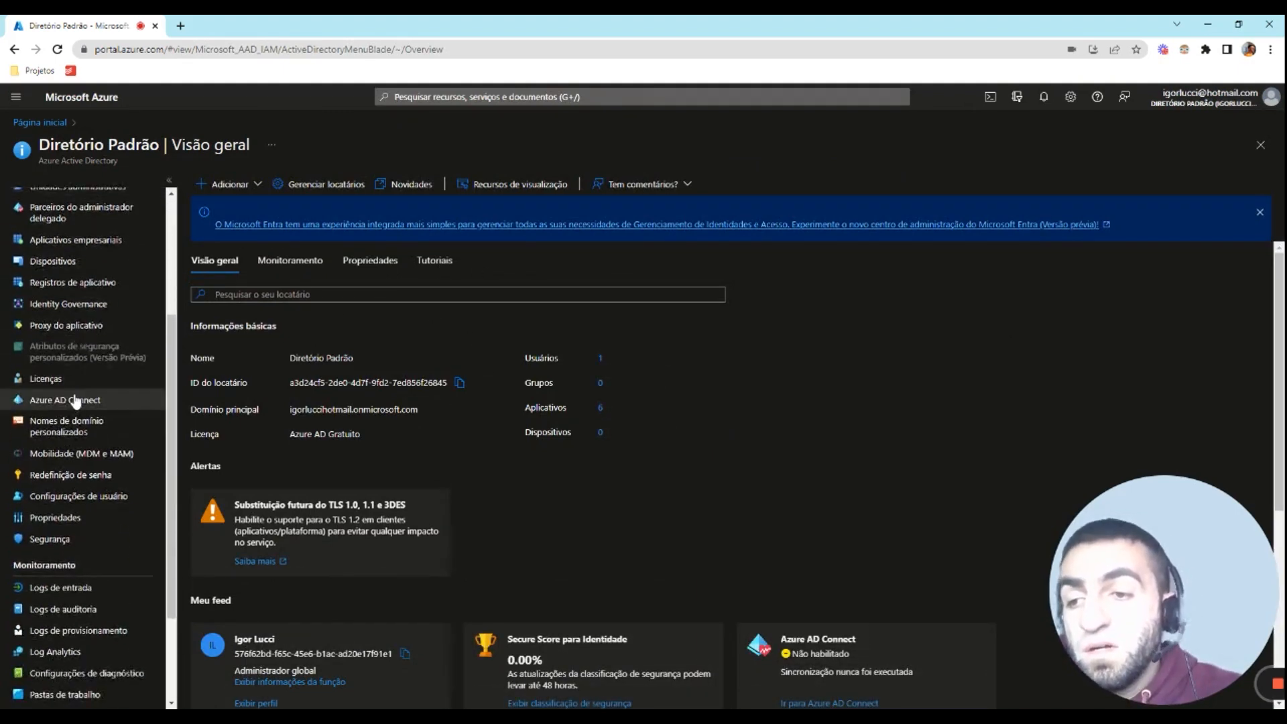
pyautogui.scroll(-2, 76, 401)
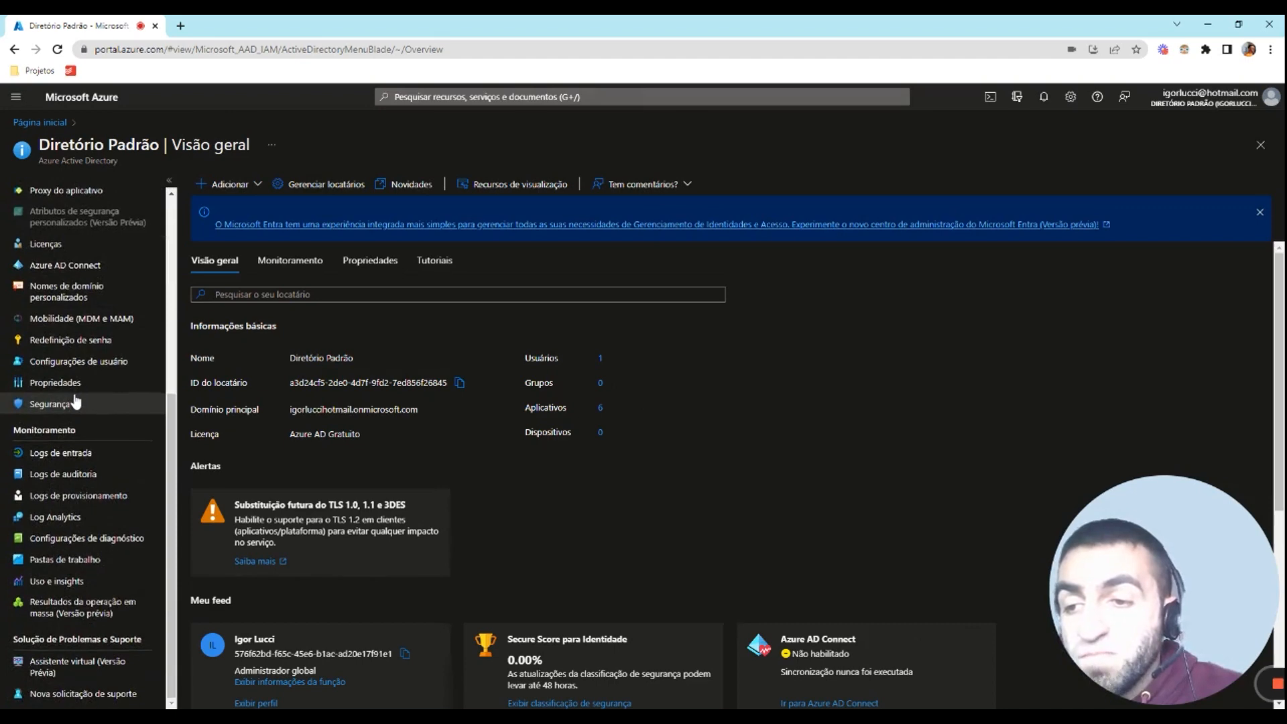
pyautogui.scroll(5, 108, 463)
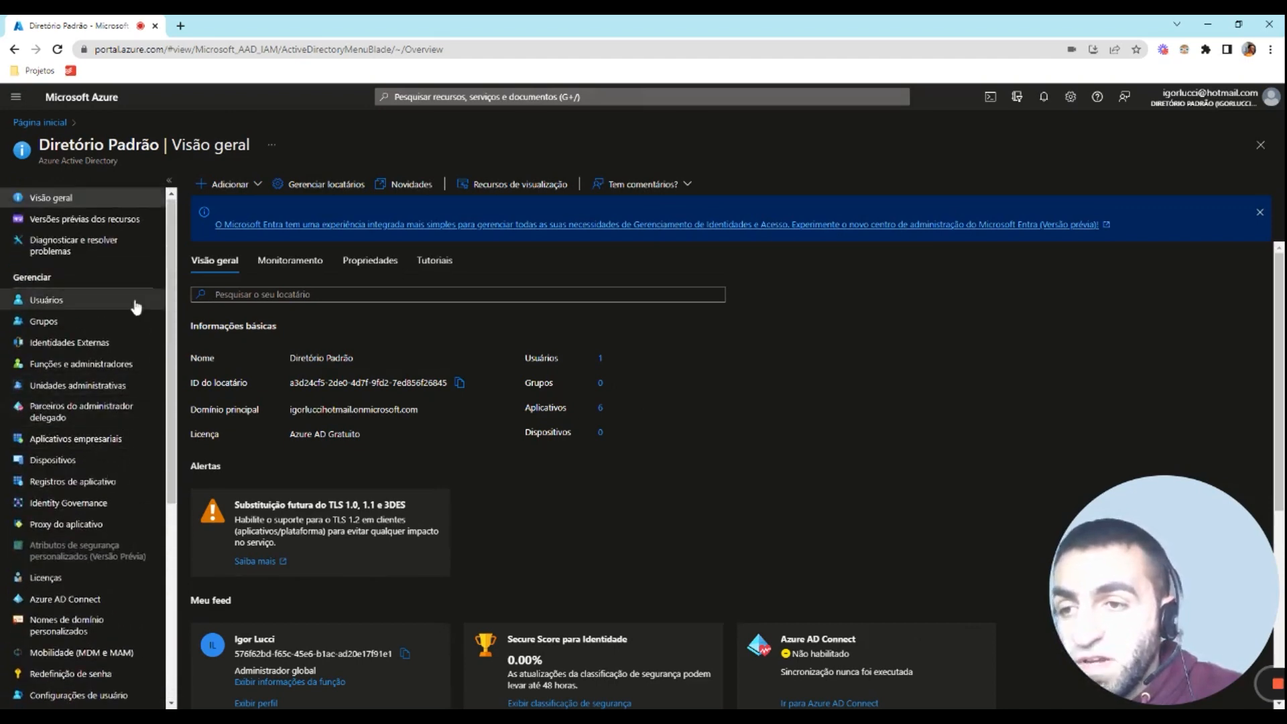
pyautogui.click(99, 482)
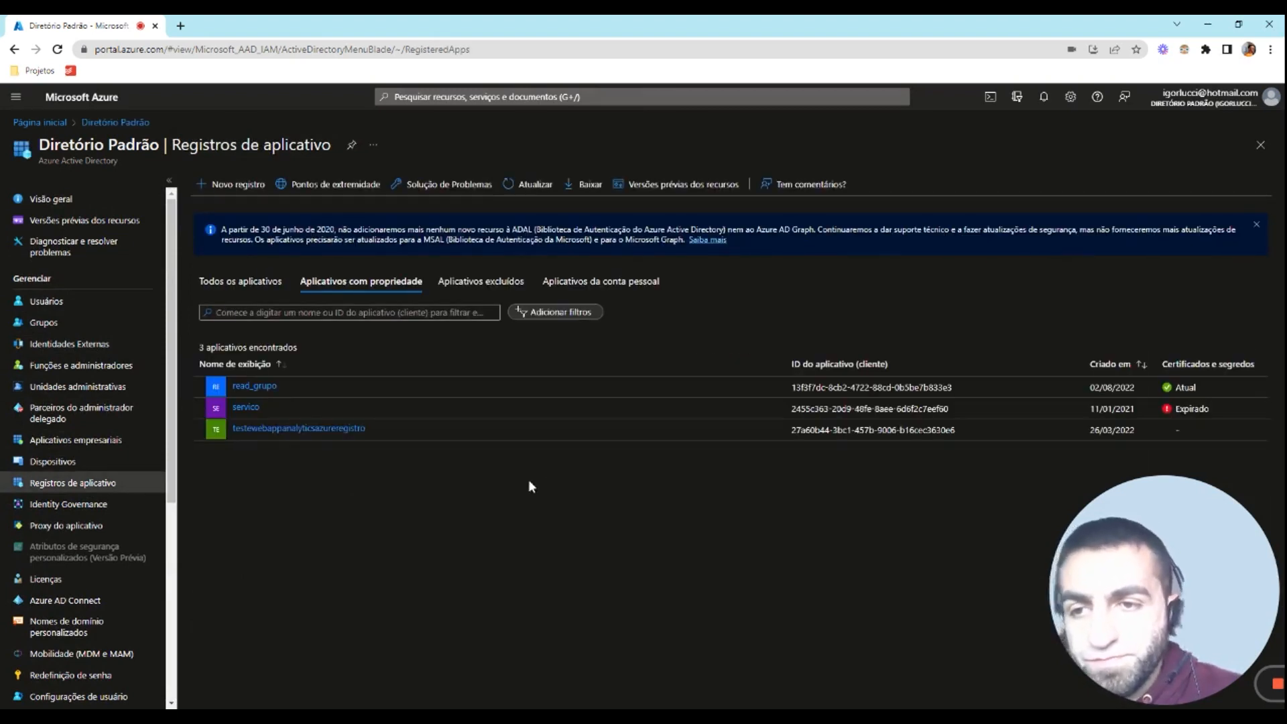
# Step: Register a new application named users_adm with the single-tenant account type
pyautogui.click(235, 185)
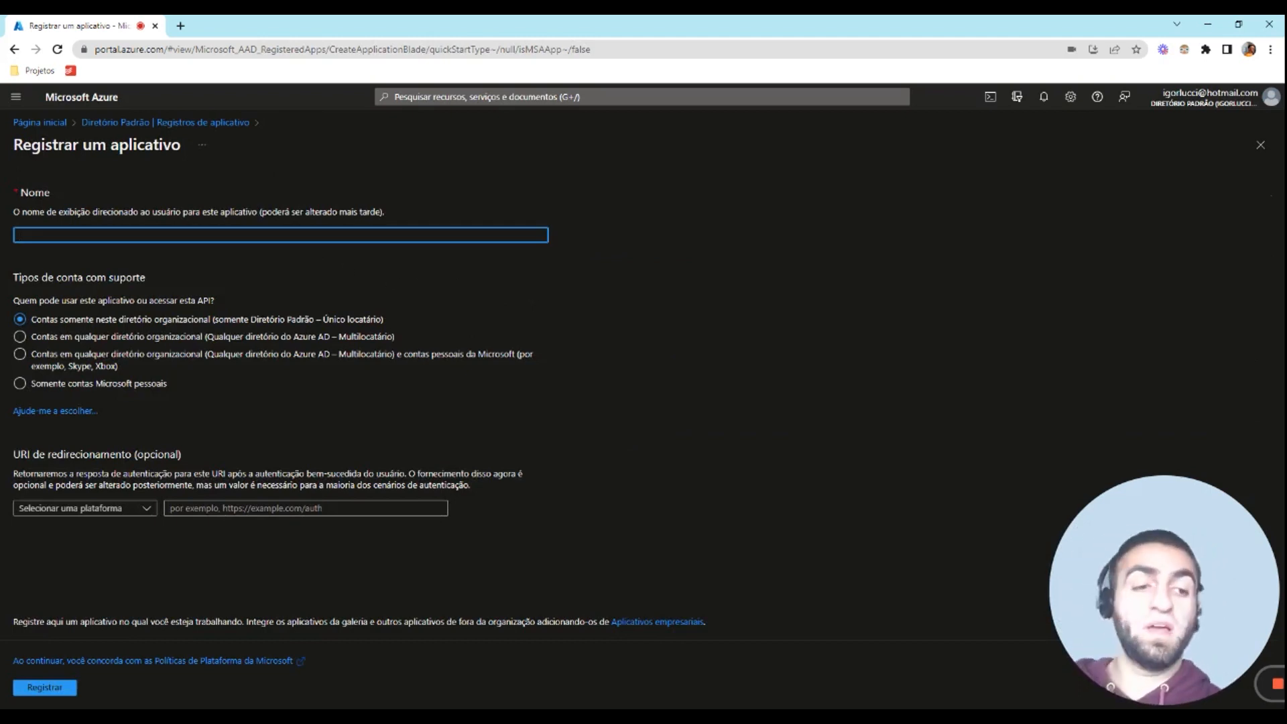
pyautogui.write('read')
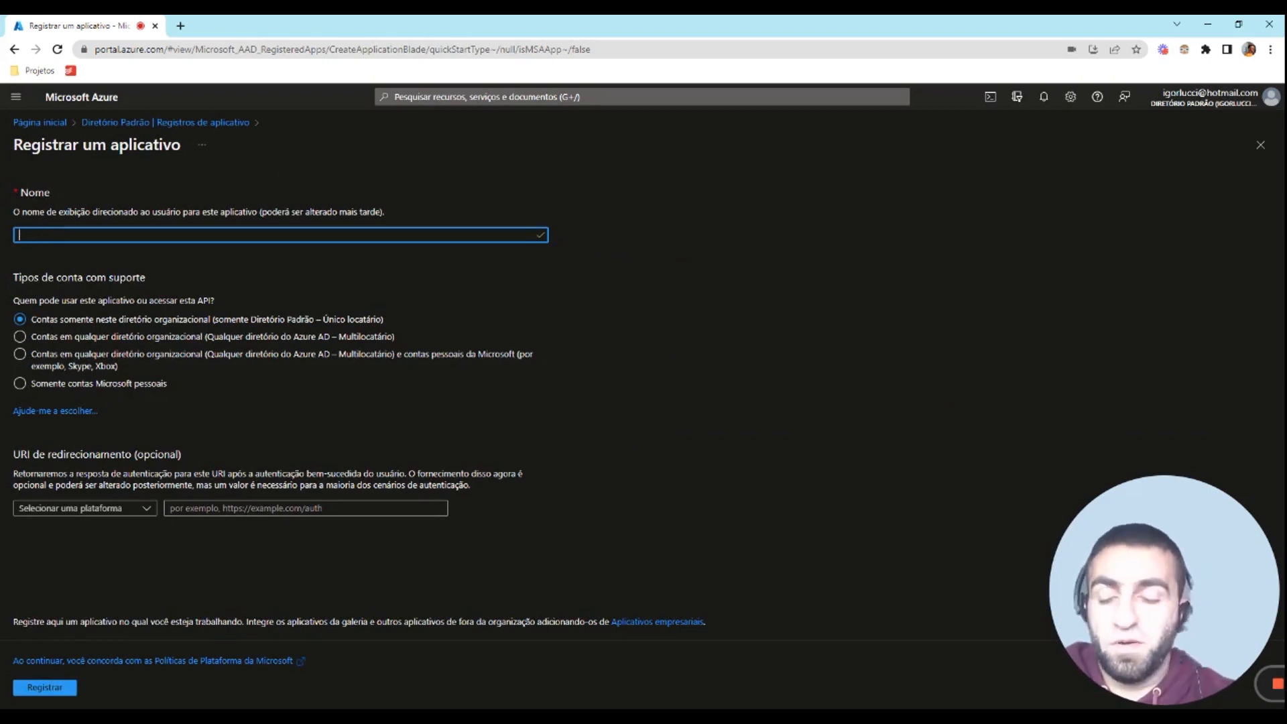
pyautogui.write('r')
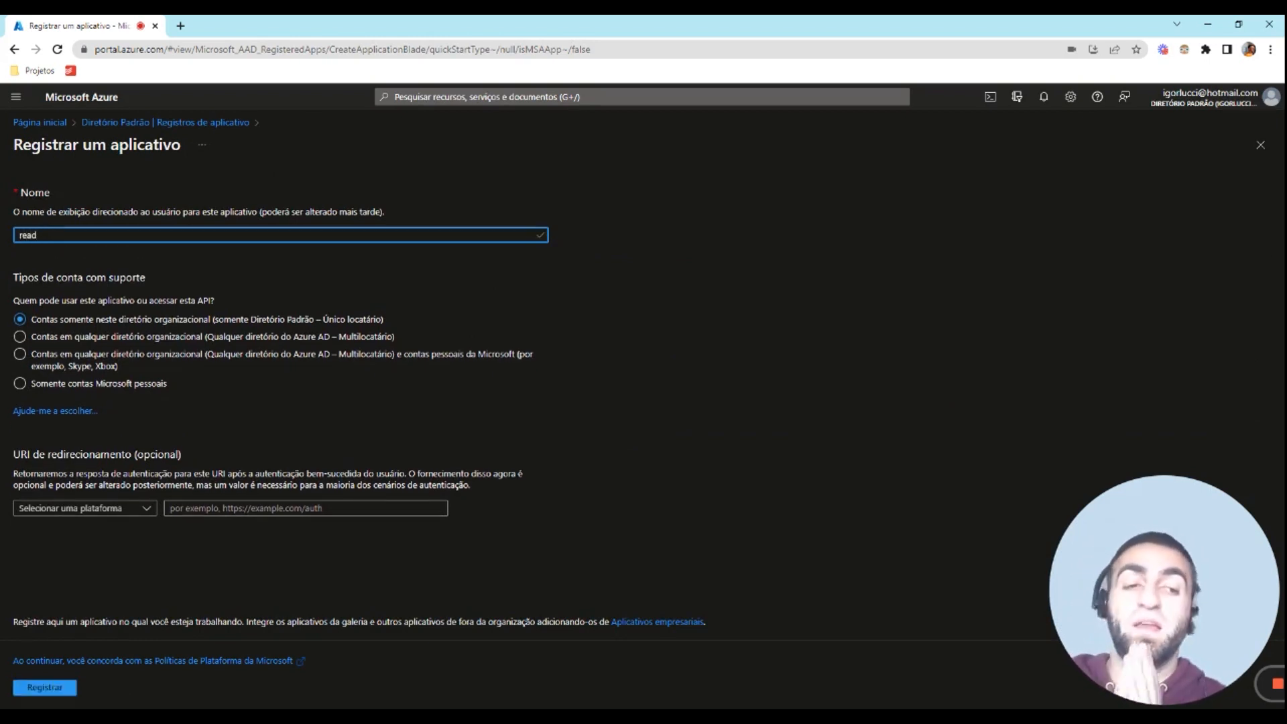
pyautogui.press('BackSpace')
pyautogui.press('BackSpace')
pyautogui.press('BackSpace')
pyautogui.press('BackSpace')
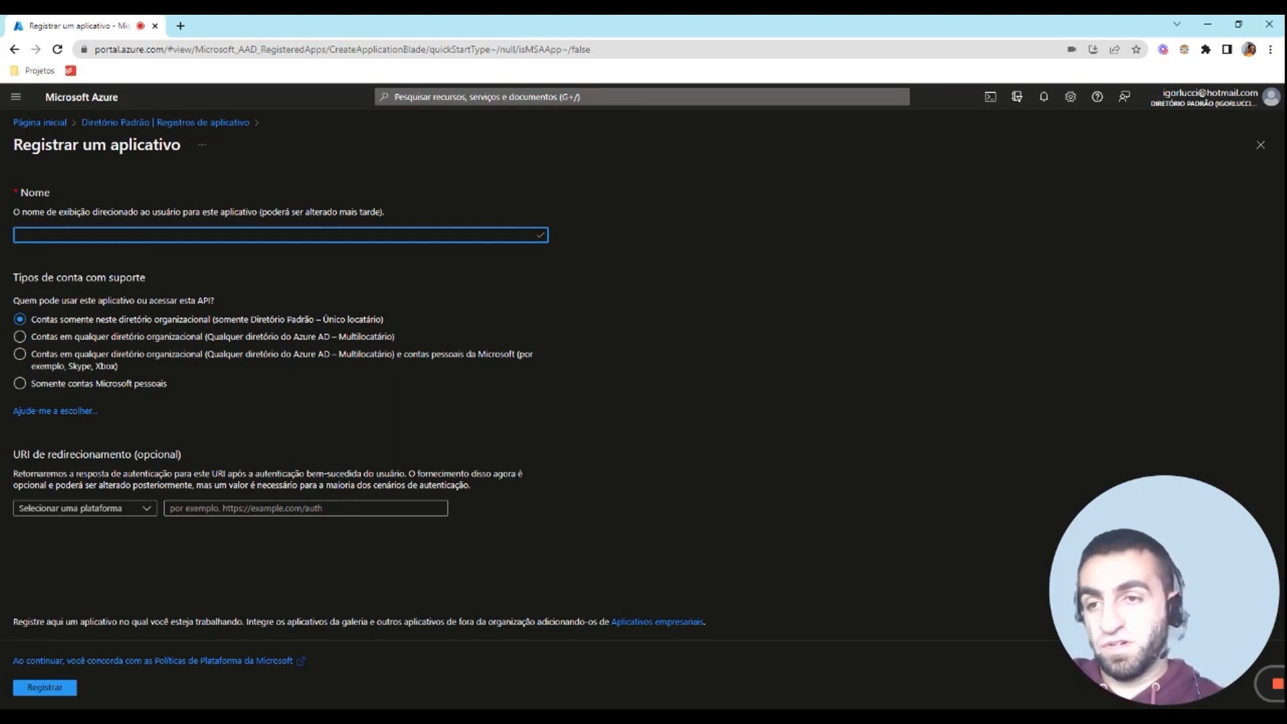
pyautogui.write('users_adm')
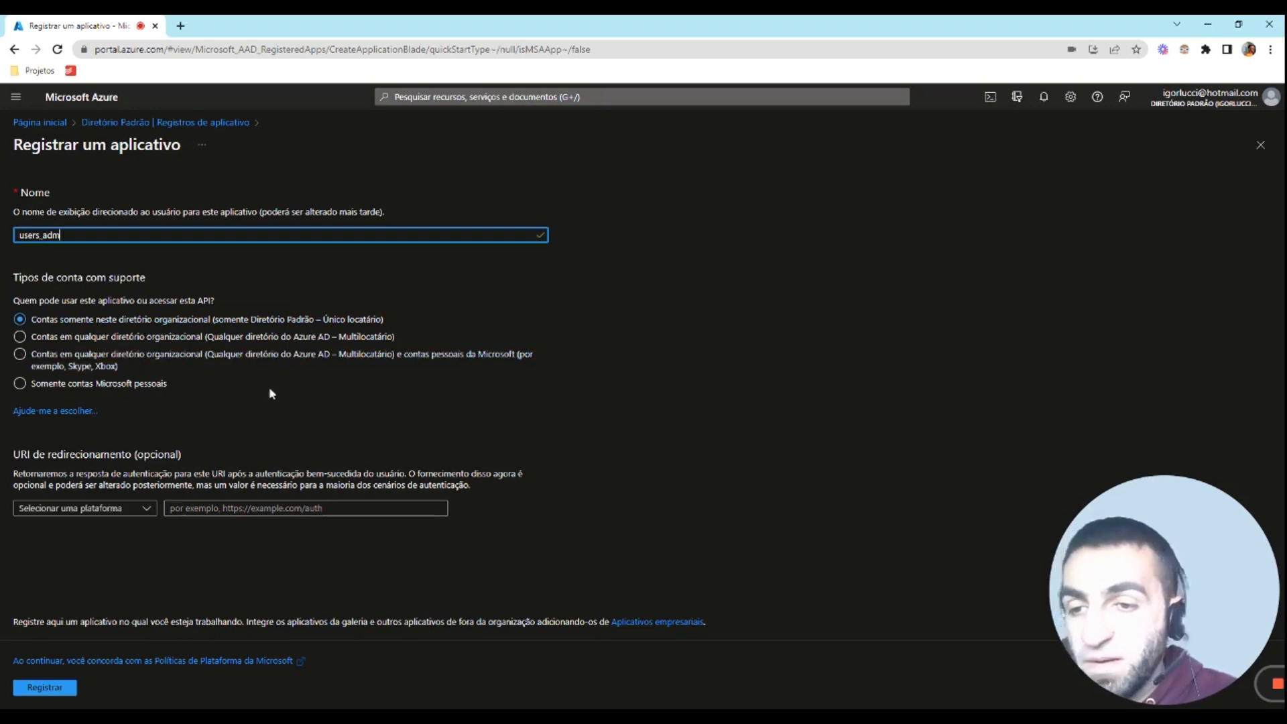
pyautogui.click(44, 687)
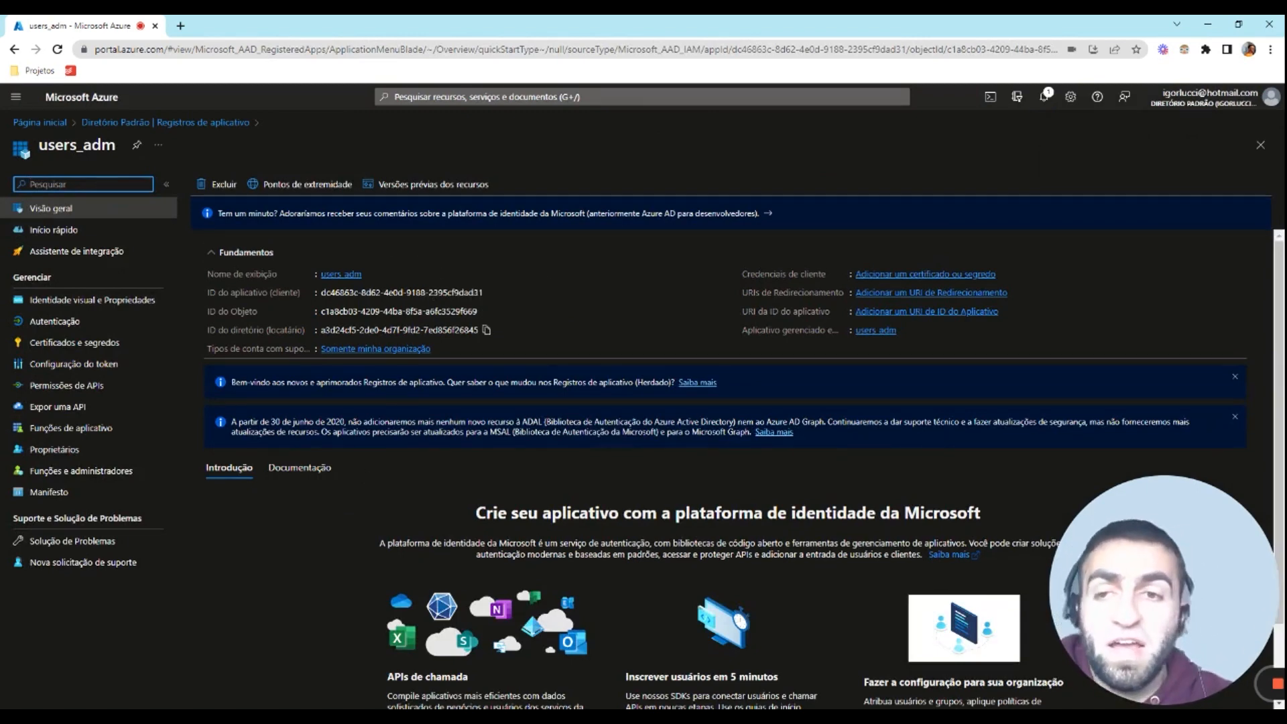
# Step: Check the certificates and secrets page of the users_adm application and return to its overview
pyautogui.click(62, 343)
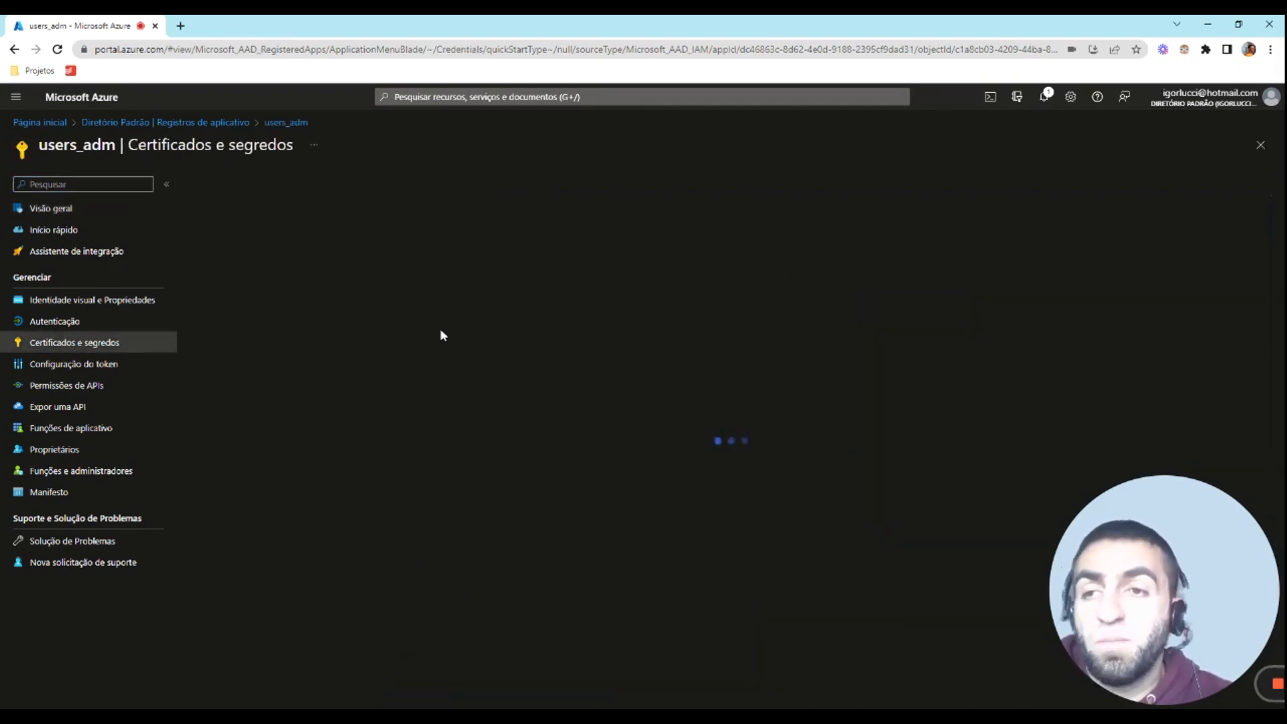
pyautogui.click(86, 209)
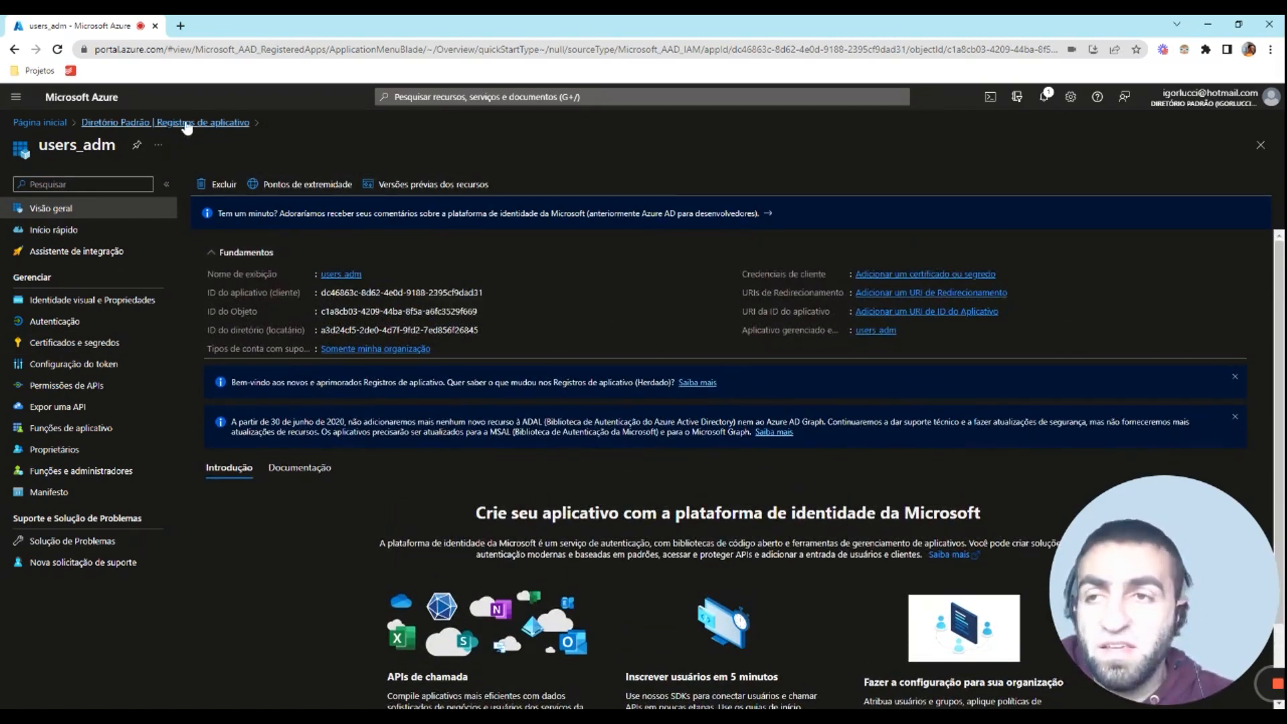
pyautogui.moveTo(37, 145); pyautogui.dragTo(266, 147)
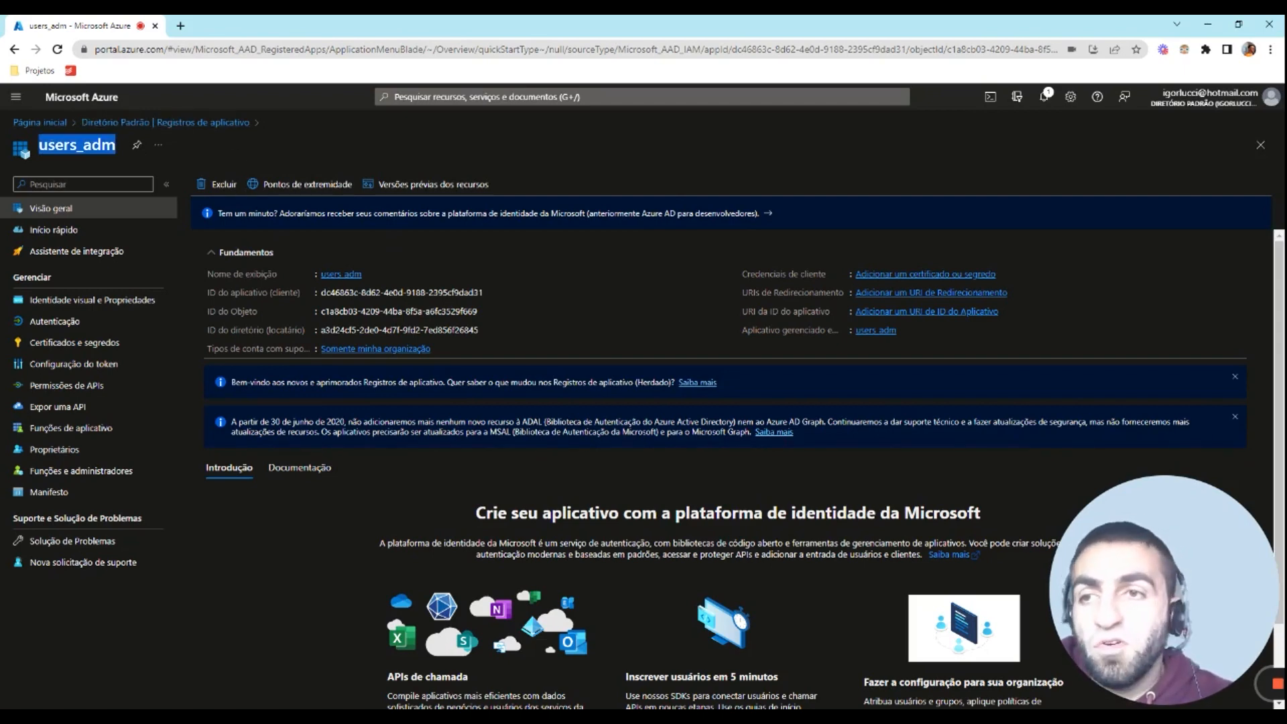
# Step: Examine the containers of the most recently viewed storage account, including the contents of its bronze container
pyautogui.click(47, 123)
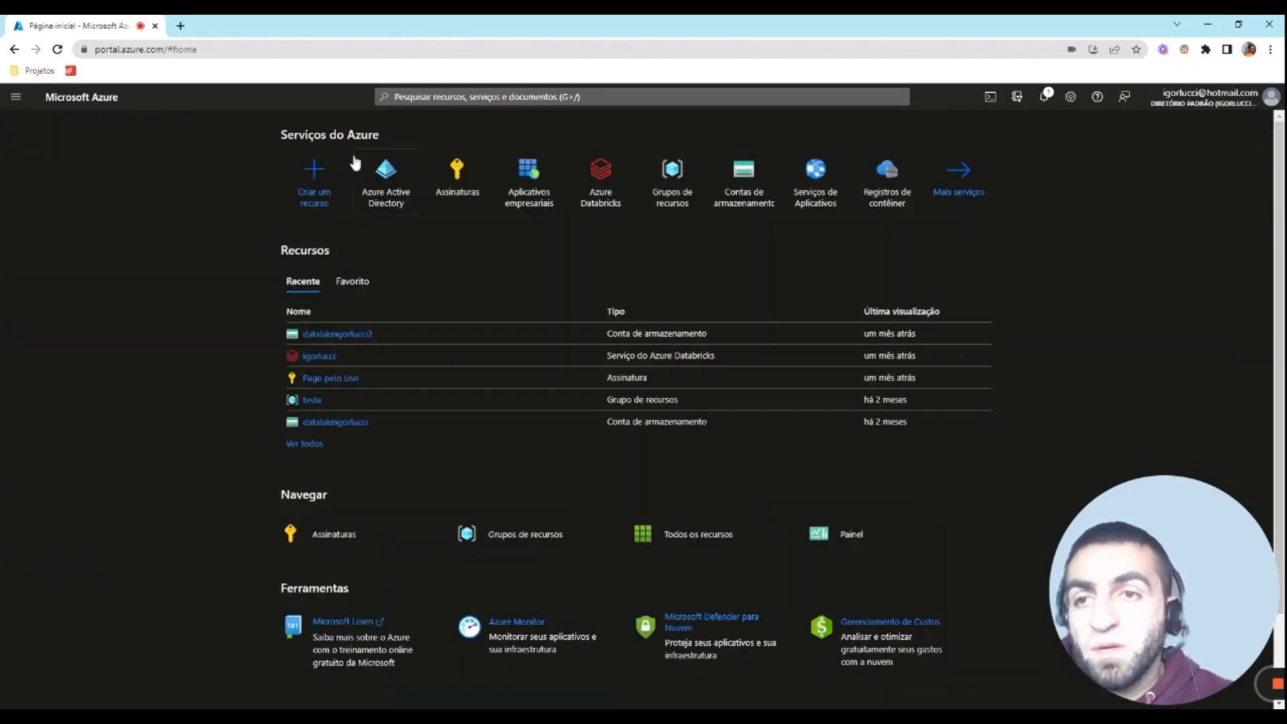
pyautogui.click(346, 337)
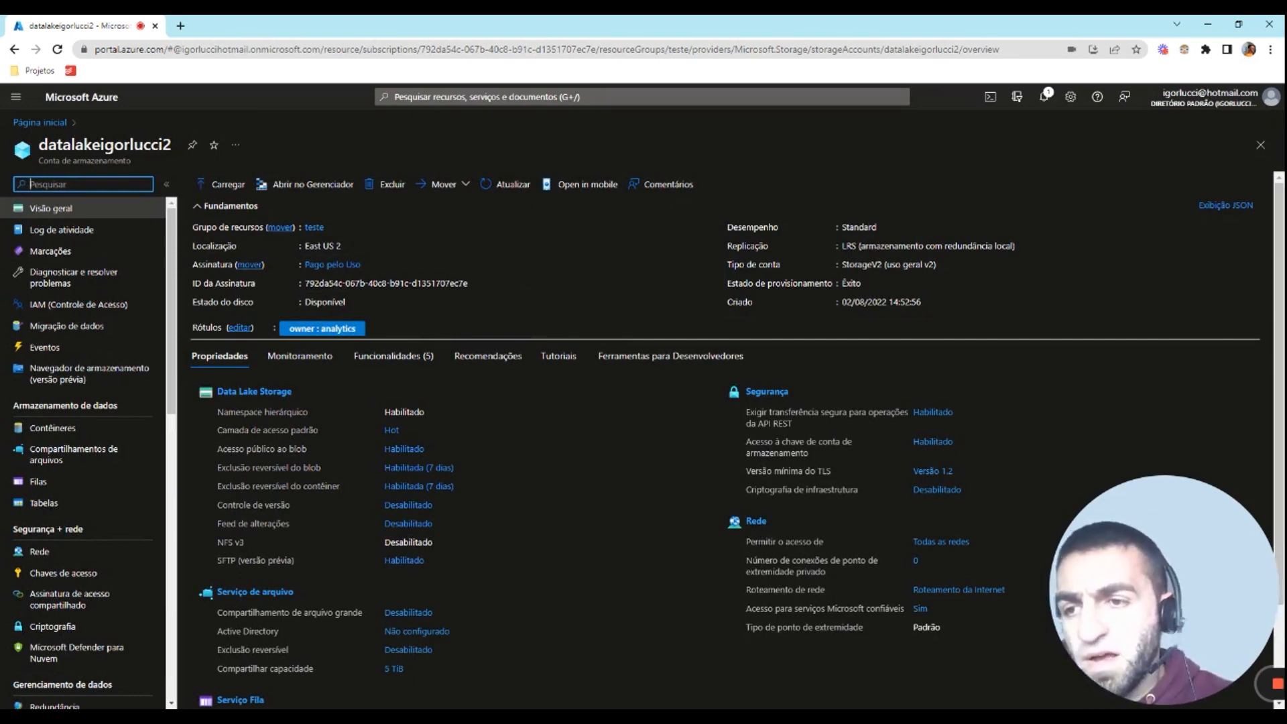
pyautogui.click(52, 428)
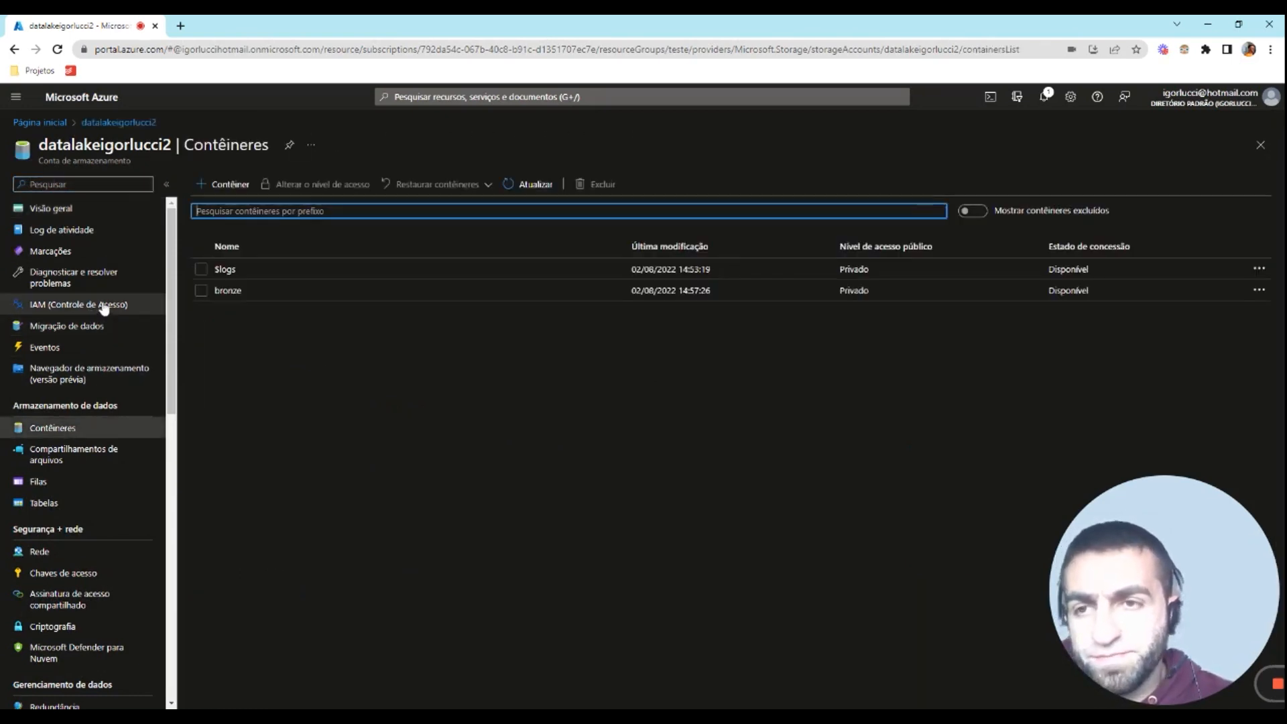
pyautogui.click(231, 290)
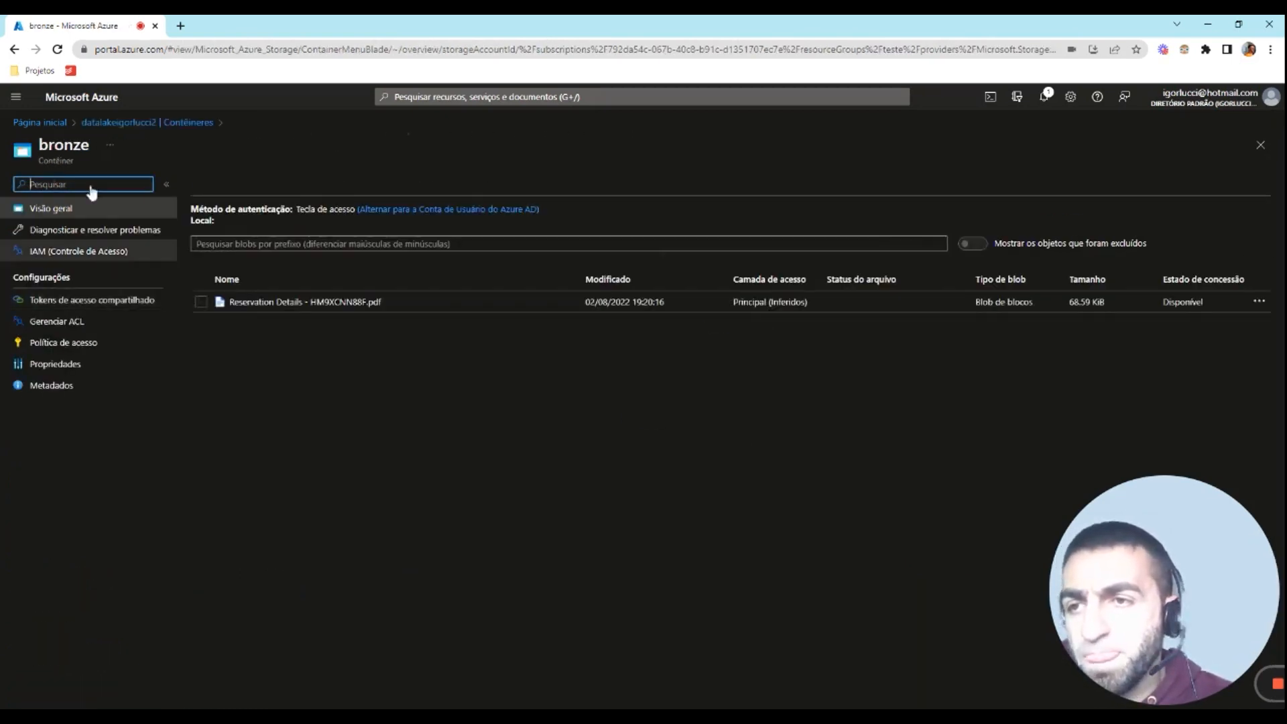
pyautogui.click(150, 128)
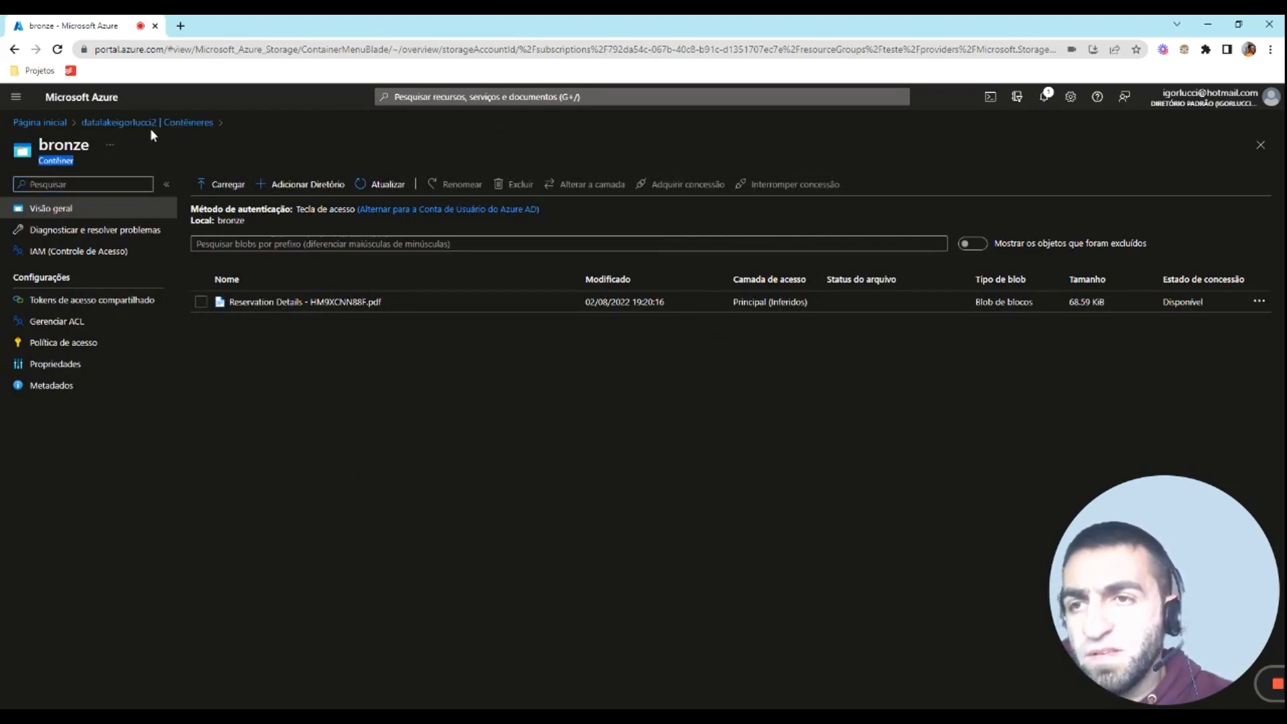
# Step: Examine the gold, silver and bronze containers of the oldest storage account among the recent resources, including bronze's teste folder
pyautogui.click(40, 122)
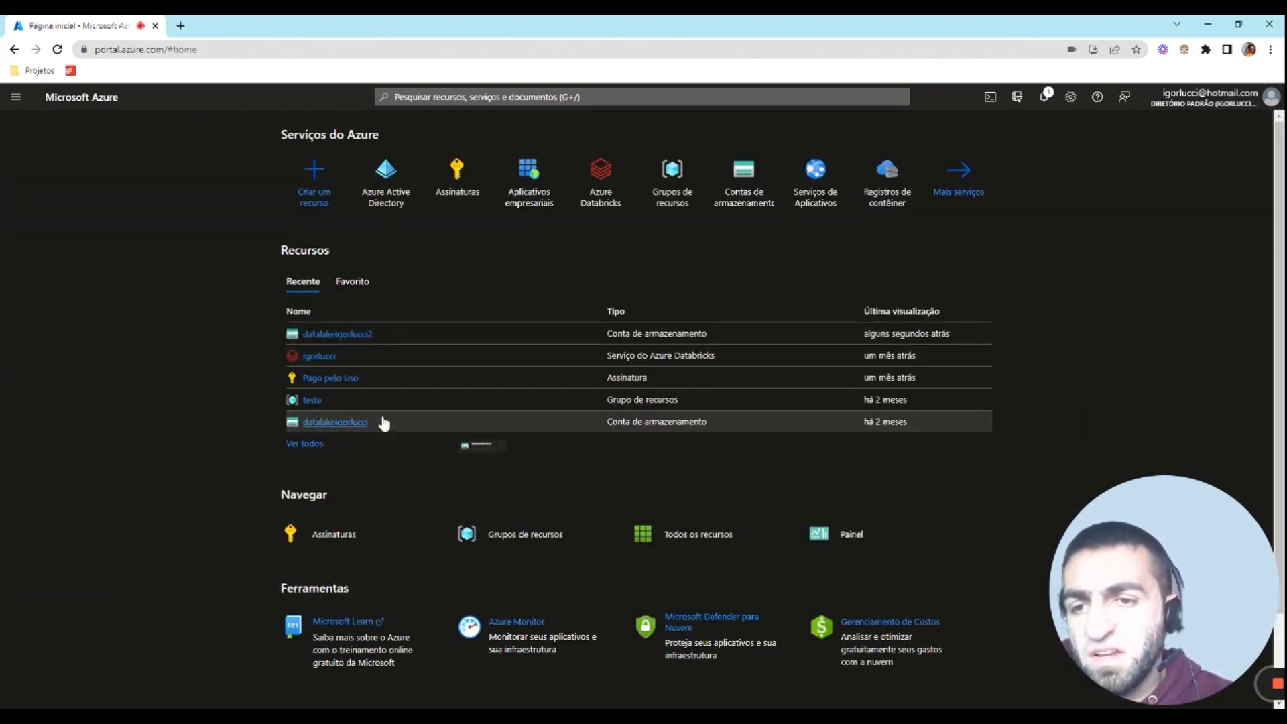
pyautogui.click(379, 421)
pyautogui.click(63, 427)
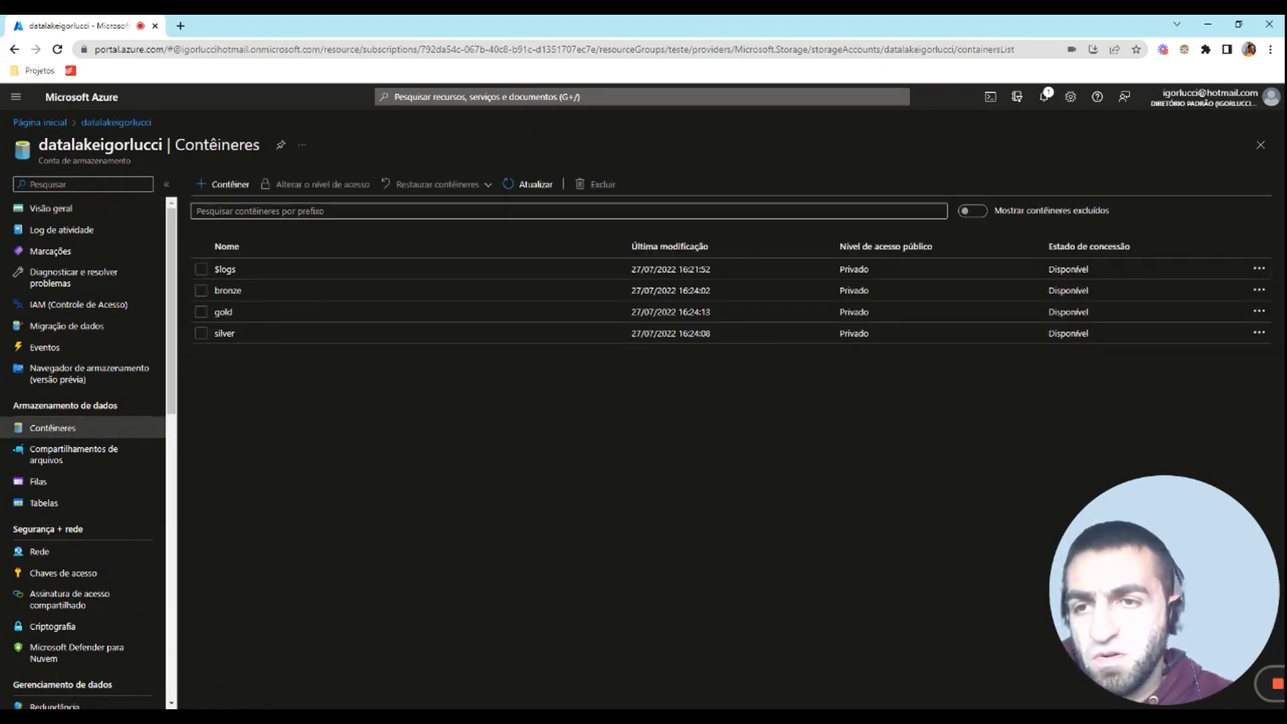
pyautogui.click(282, 313)
pyautogui.click(154, 129)
pyautogui.click(224, 331)
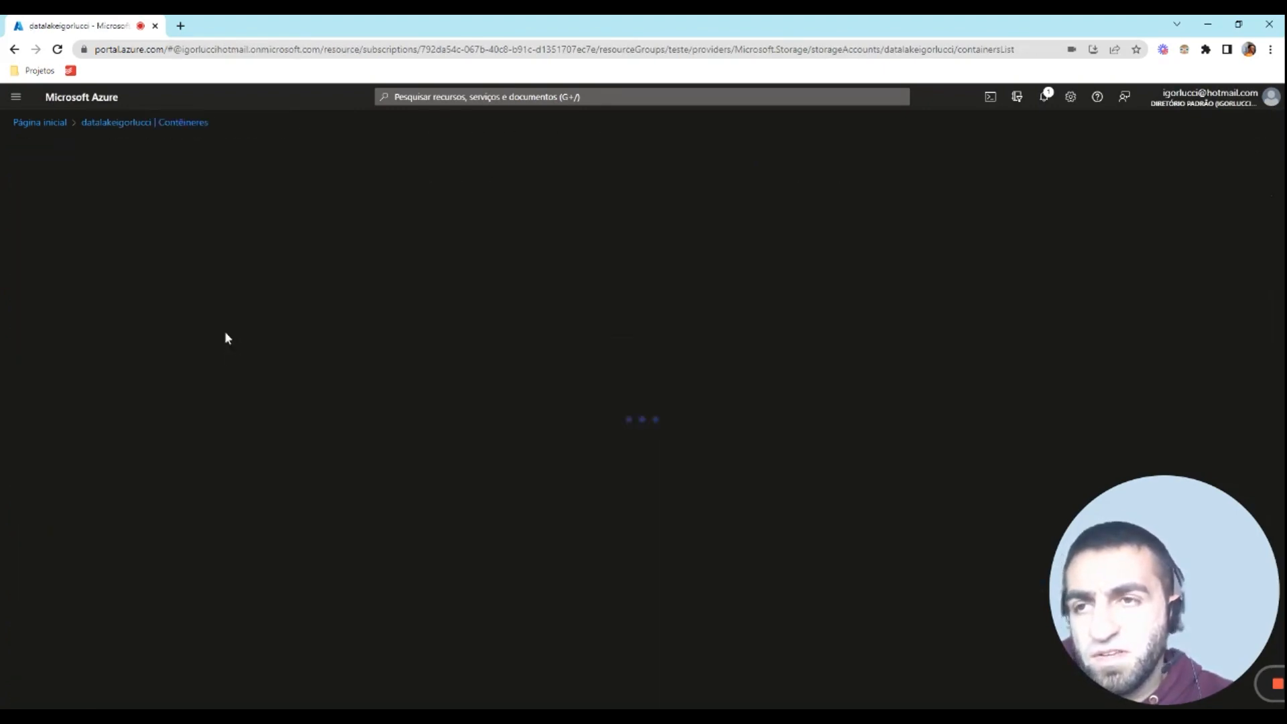
pyautogui.click(143, 126)
pyautogui.click(243, 291)
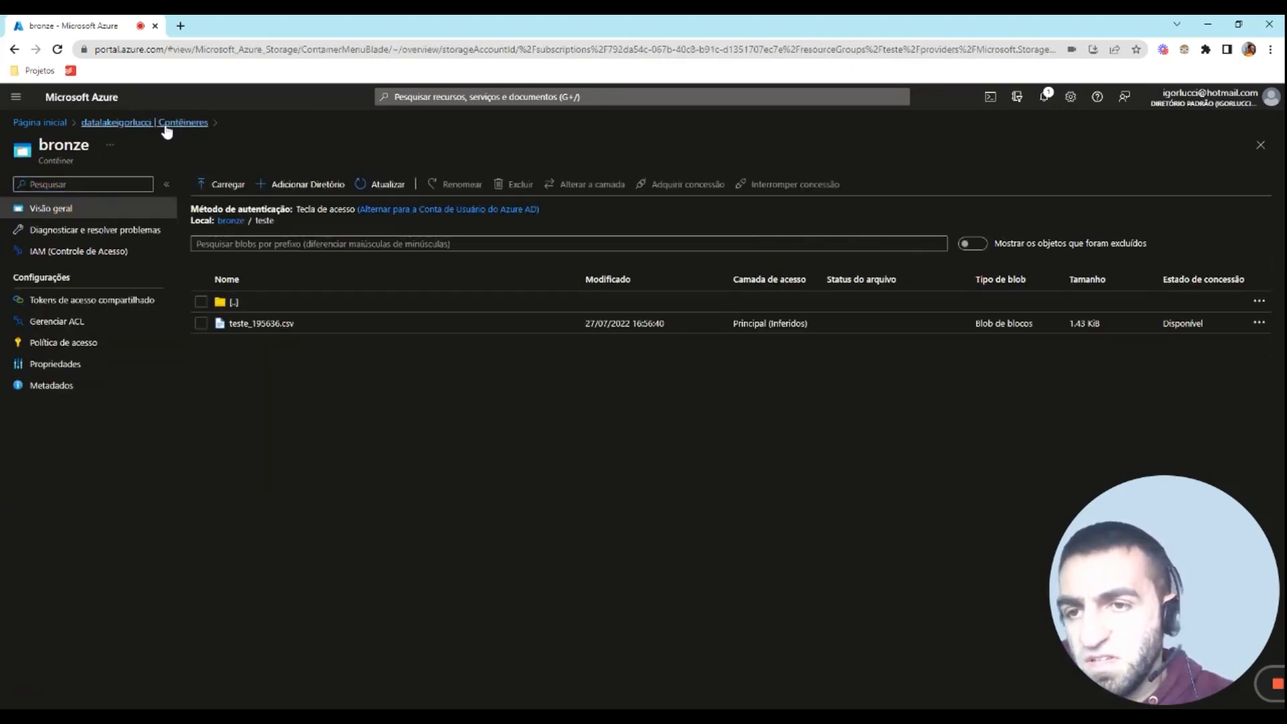
pyautogui.click(161, 127)
# Step: Open a new role assignment in the access control (IAM) settings of this storage account
pyautogui.click(116, 125)
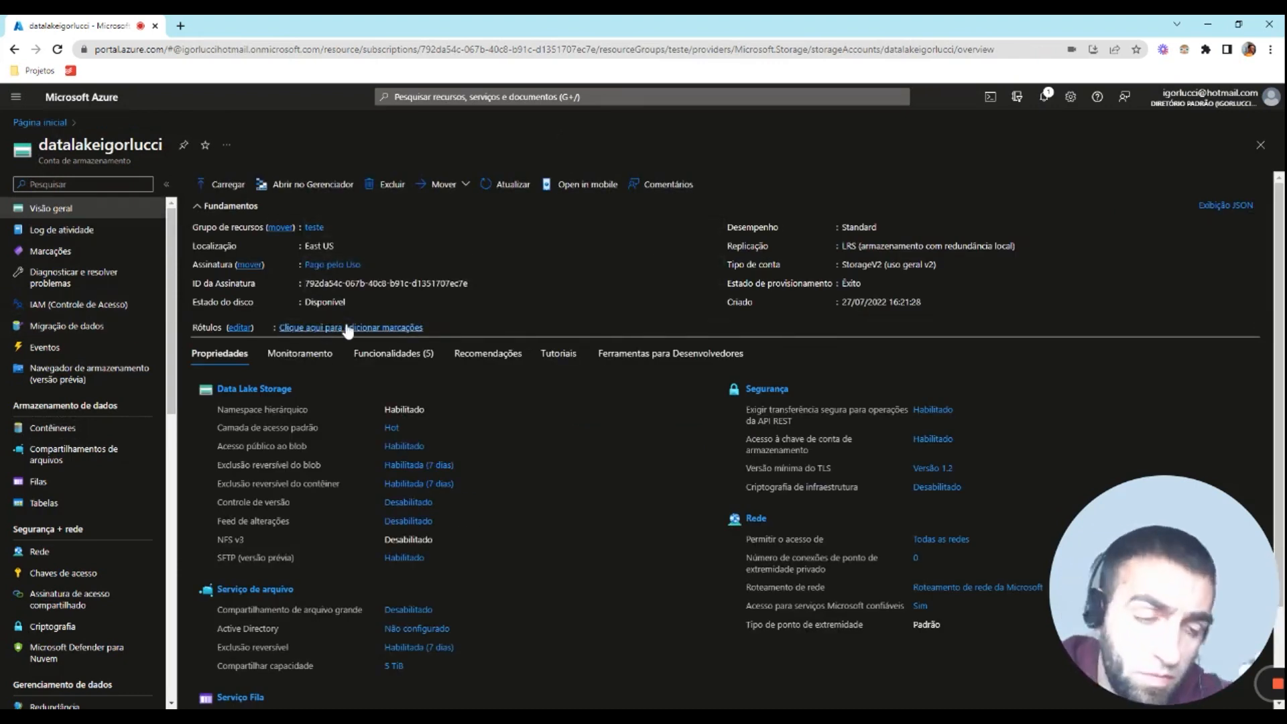
pyautogui.click(74, 305)
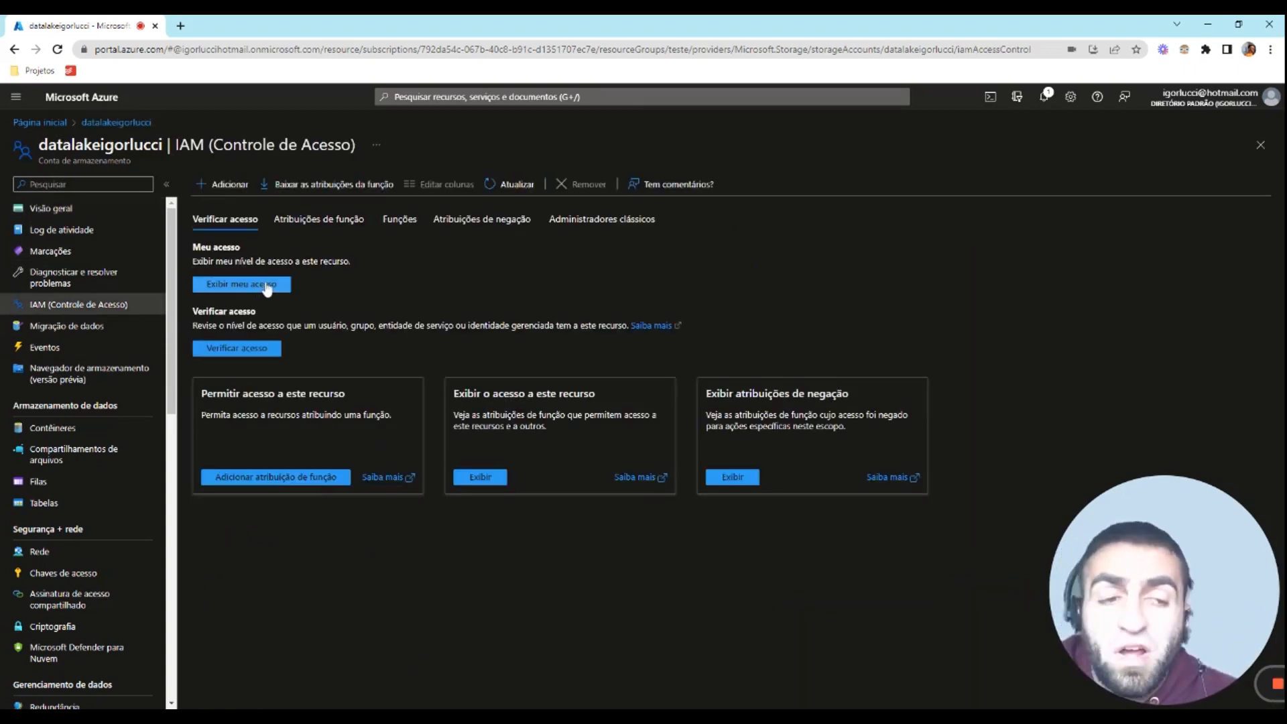
pyautogui.click(228, 183)
pyautogui.click(242, 208)
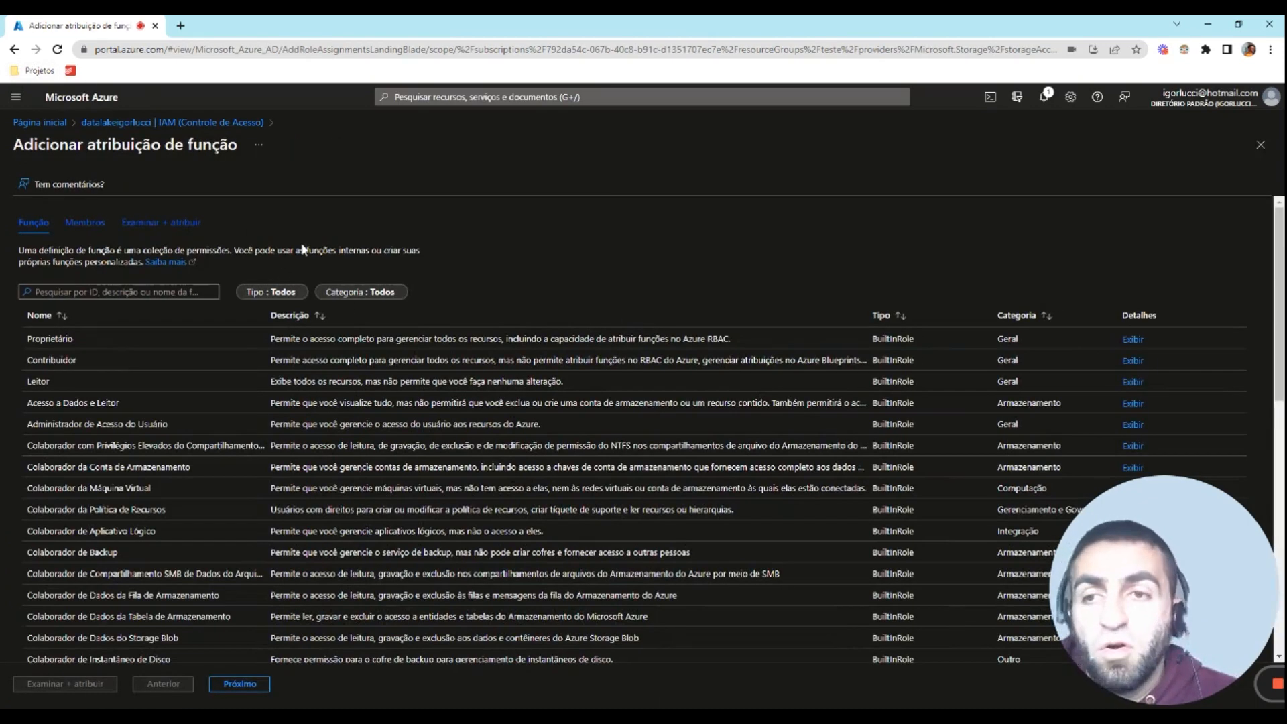
pyautogui.click(159, 126)
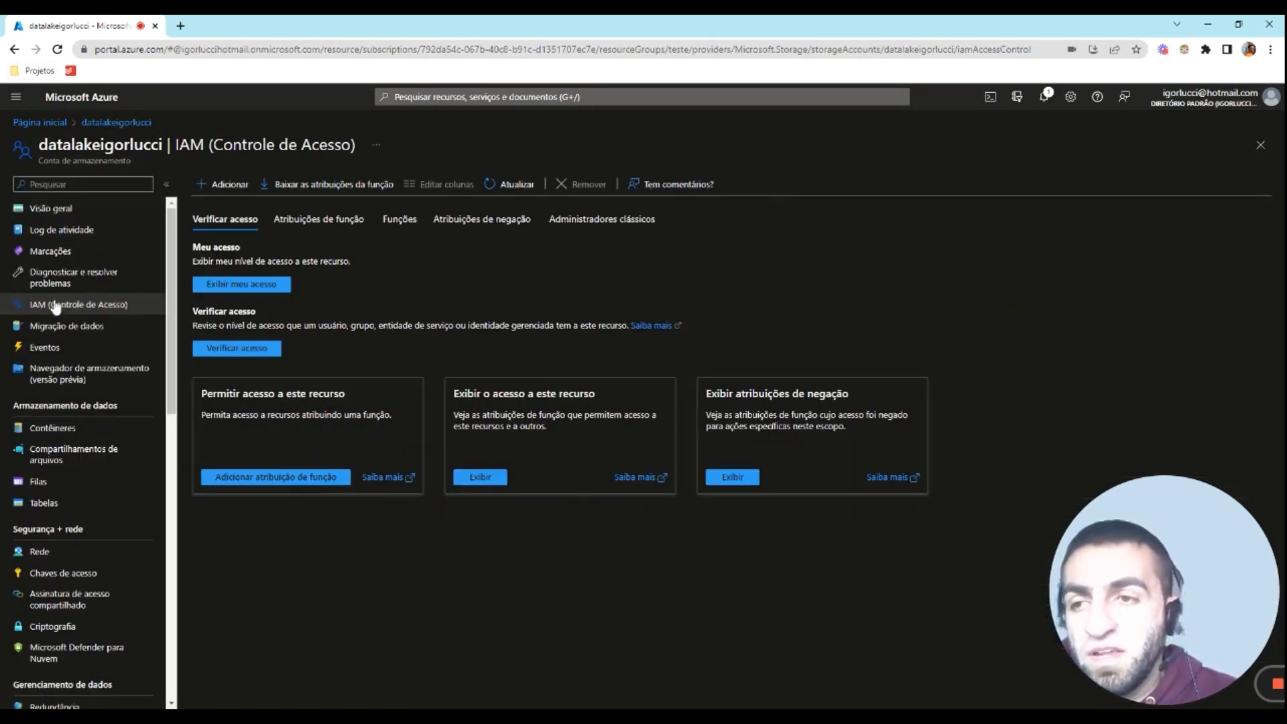
pyautogui.click(228, 184)
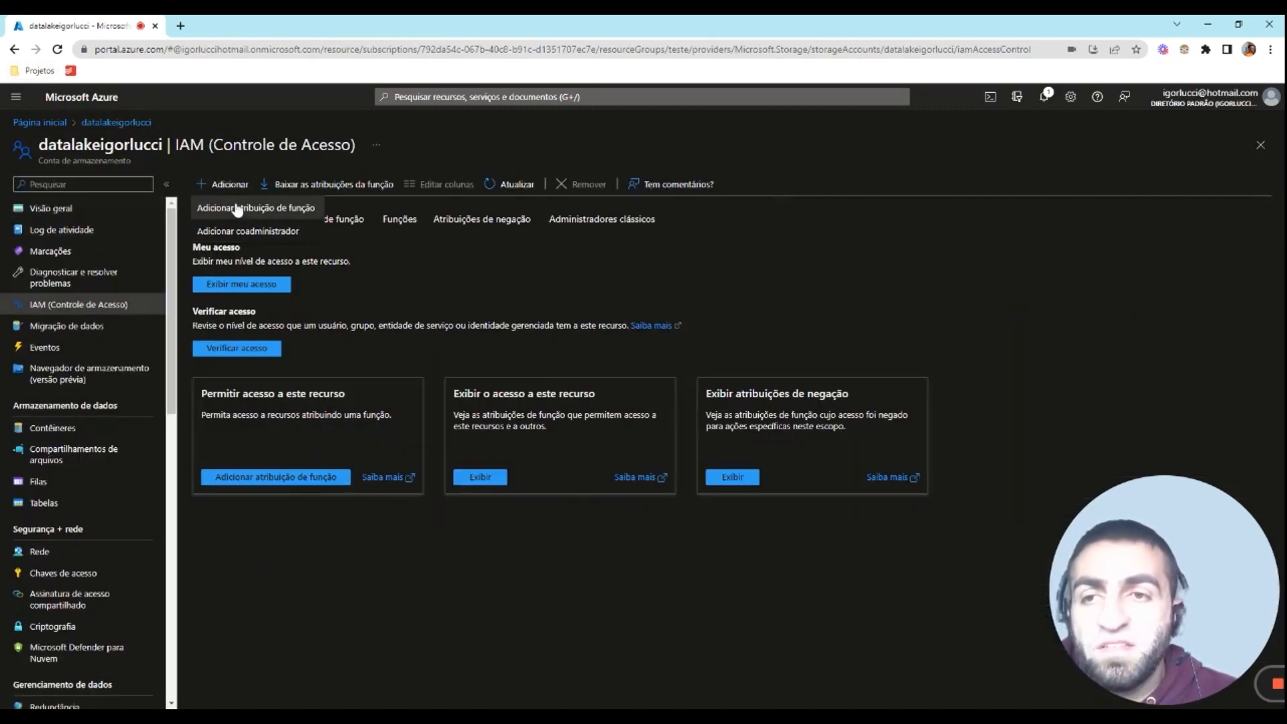
pyautogui.click(236, 208)
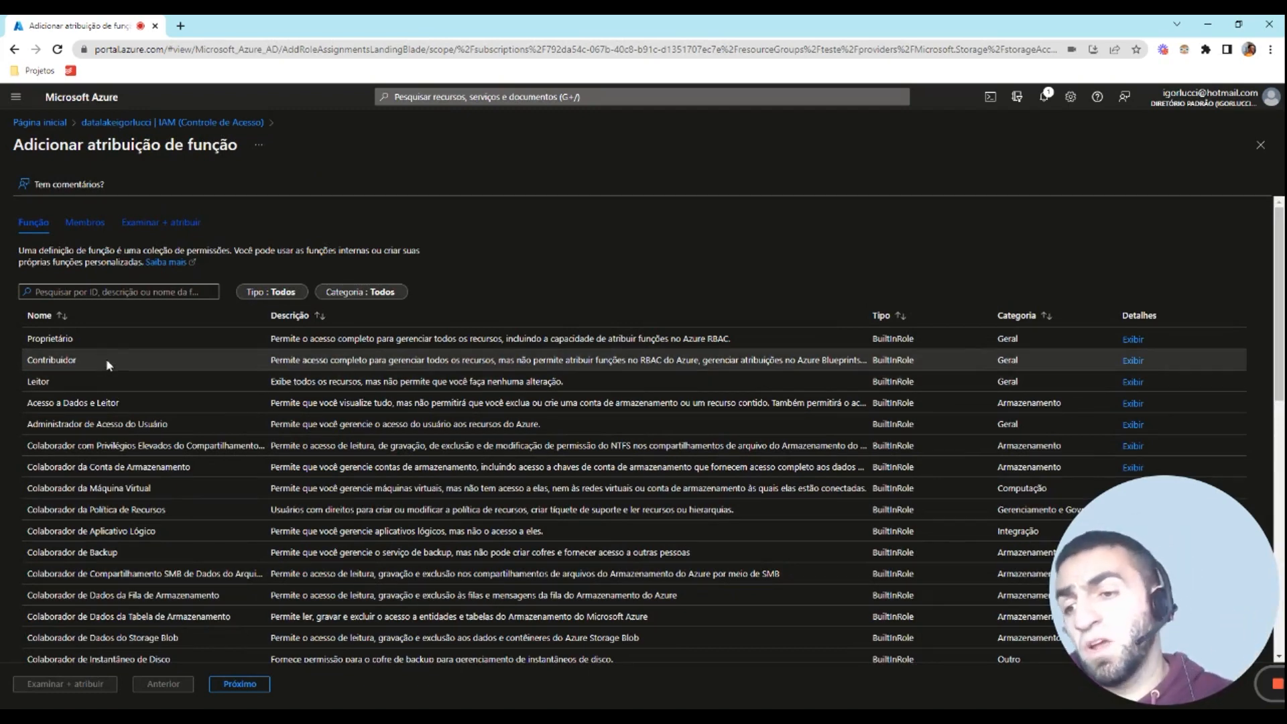
# Step: Choose the Contribuidor role for the assignment and proceed to its members
pyautogui.click(98, 341)
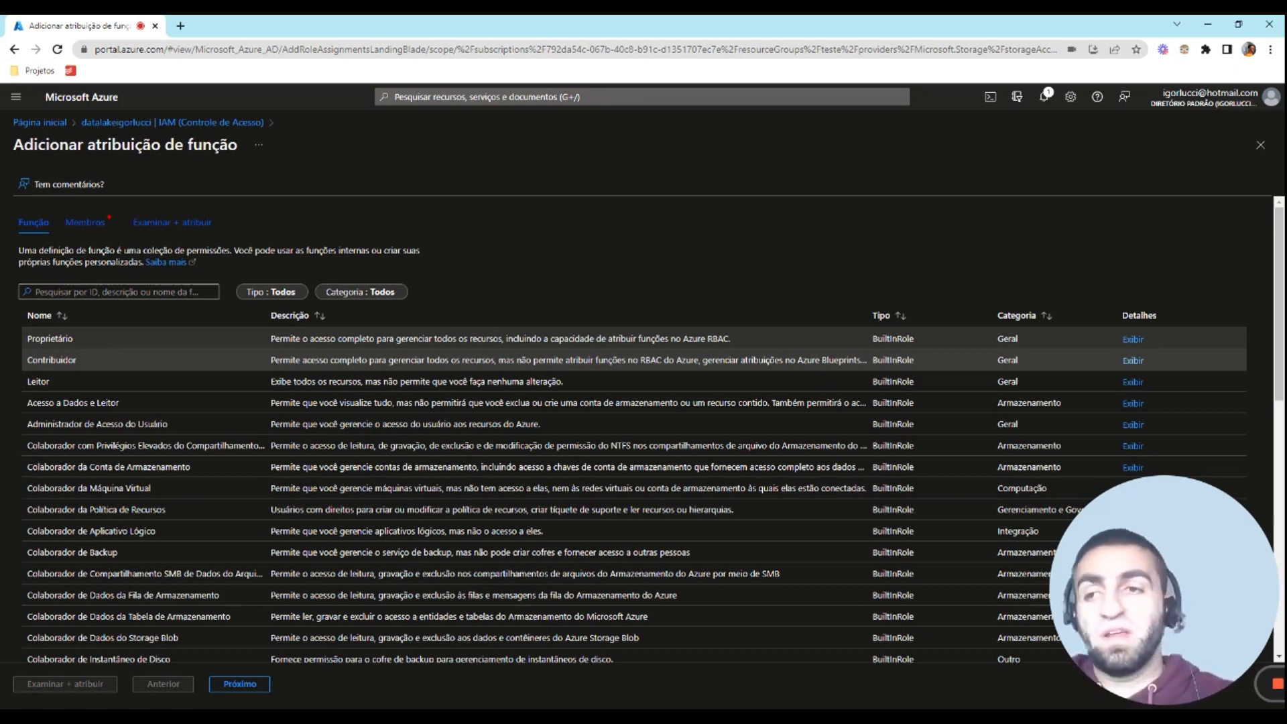
pyautogui.click(74, 362)
pyautogui.click(220, 684)
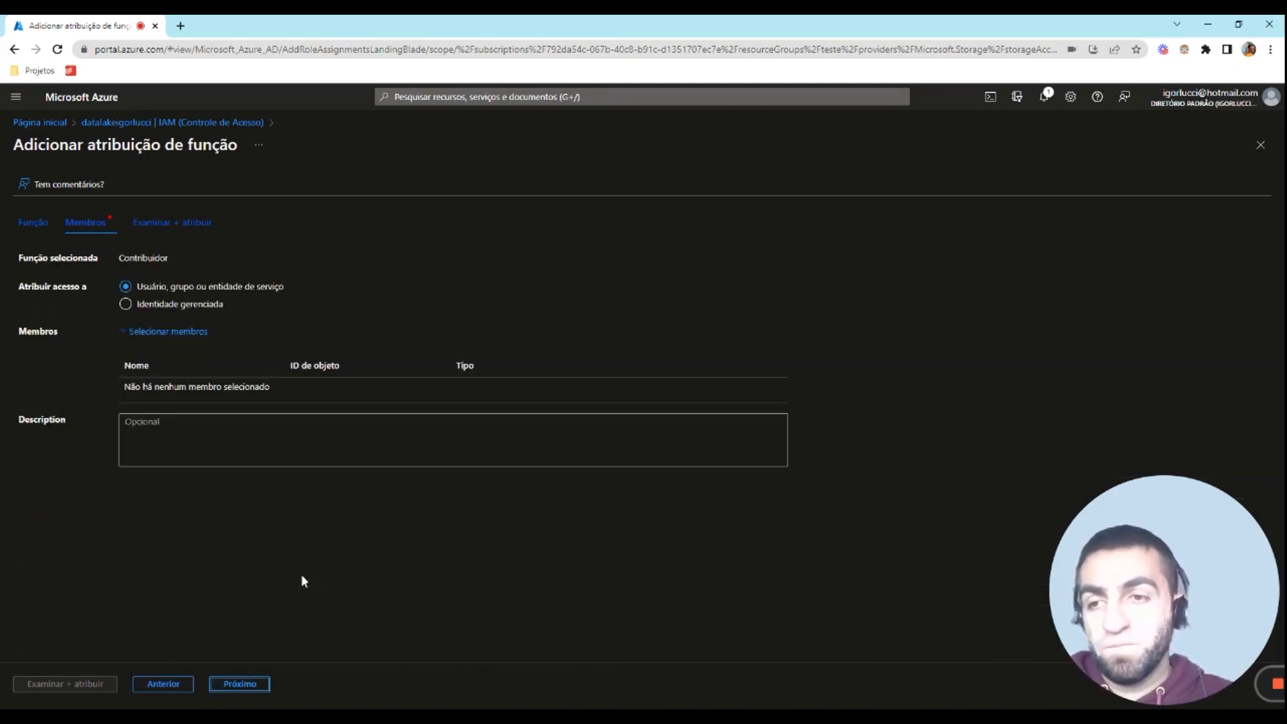
# Step: Add the users_adm application as the role assignment's member, then review and assign the role
pyautogui.click(181, 334)
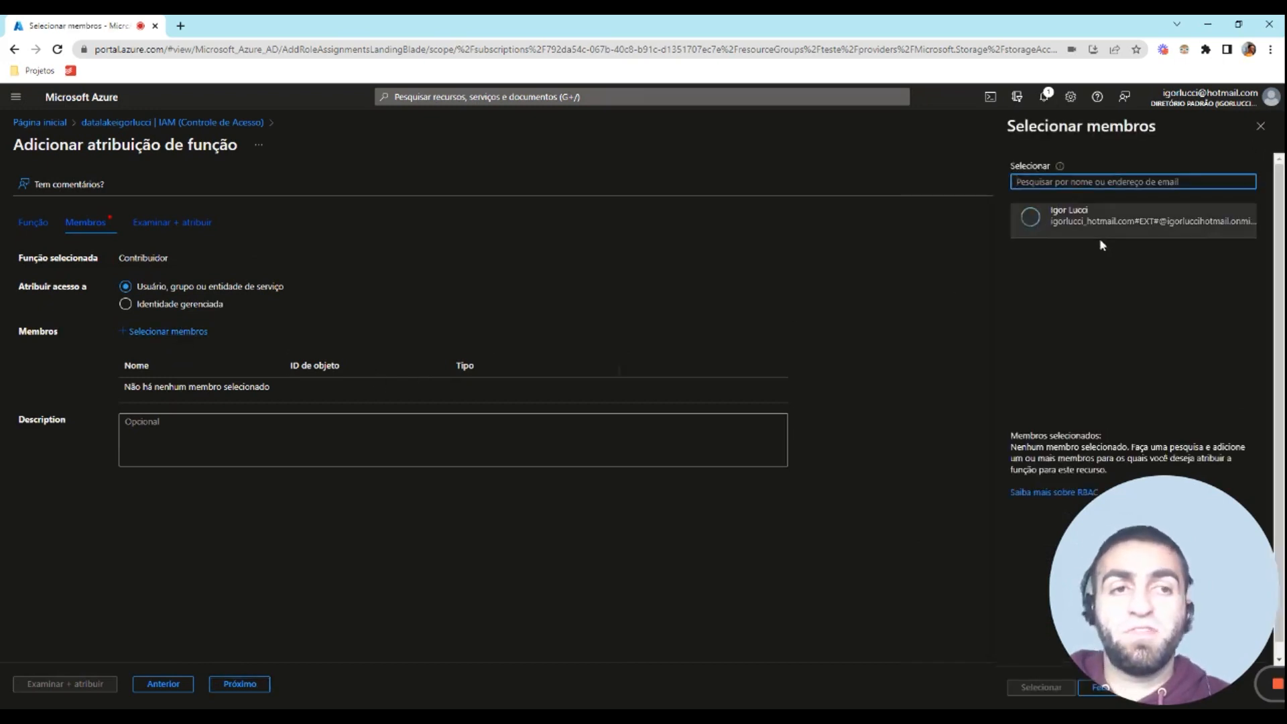
pyautogui.write('users_adm')
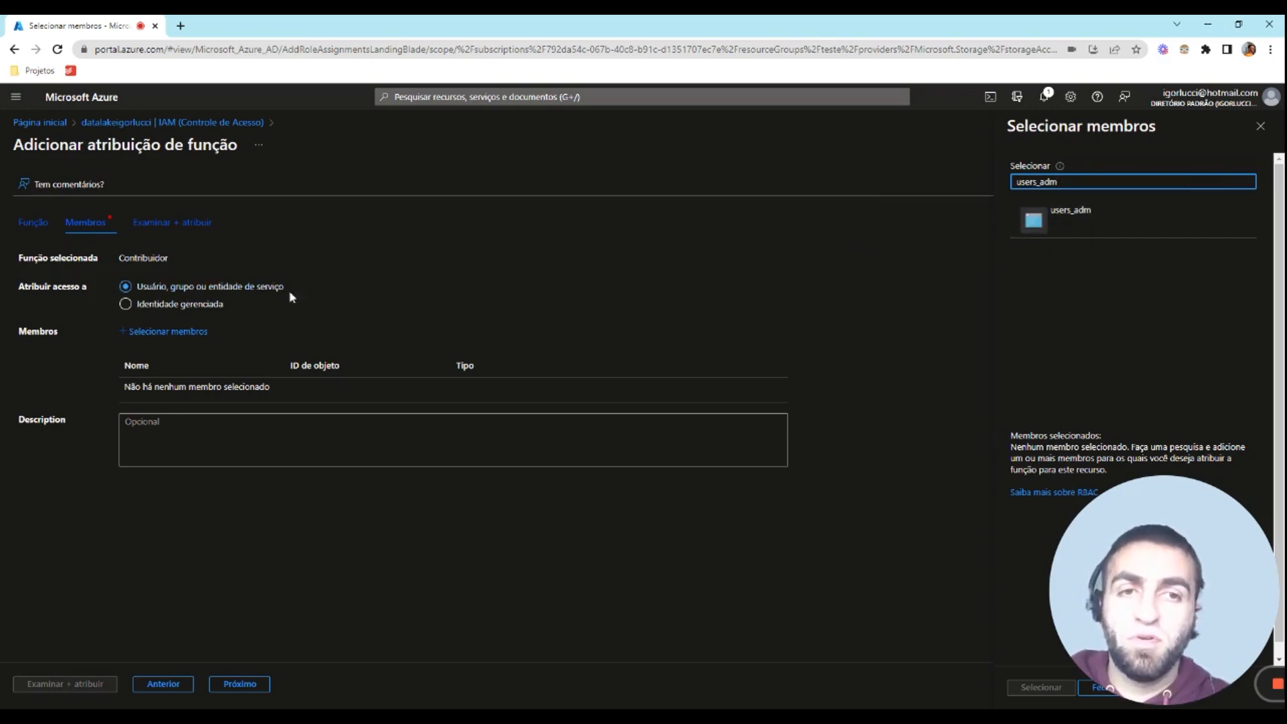
pyautogui.click(1086, 225)
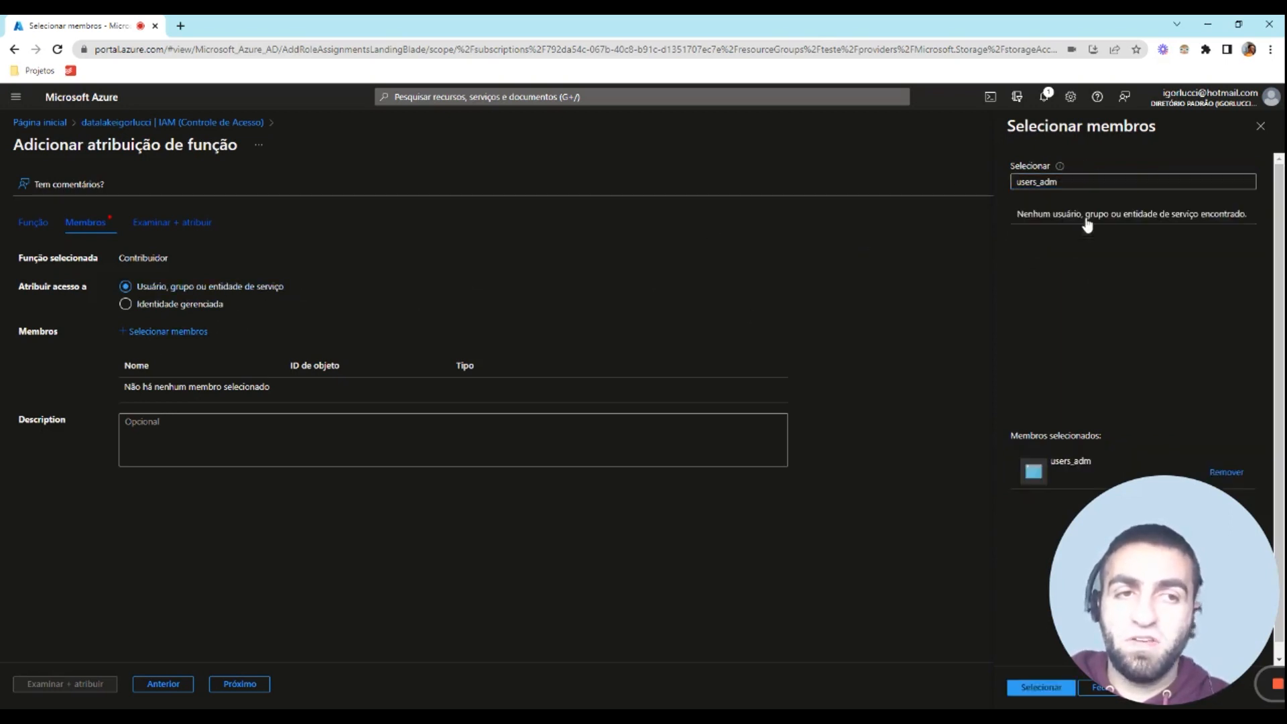
pyautogui.moveTo(1127, 563); pyautogui.dragTo(673, 562)
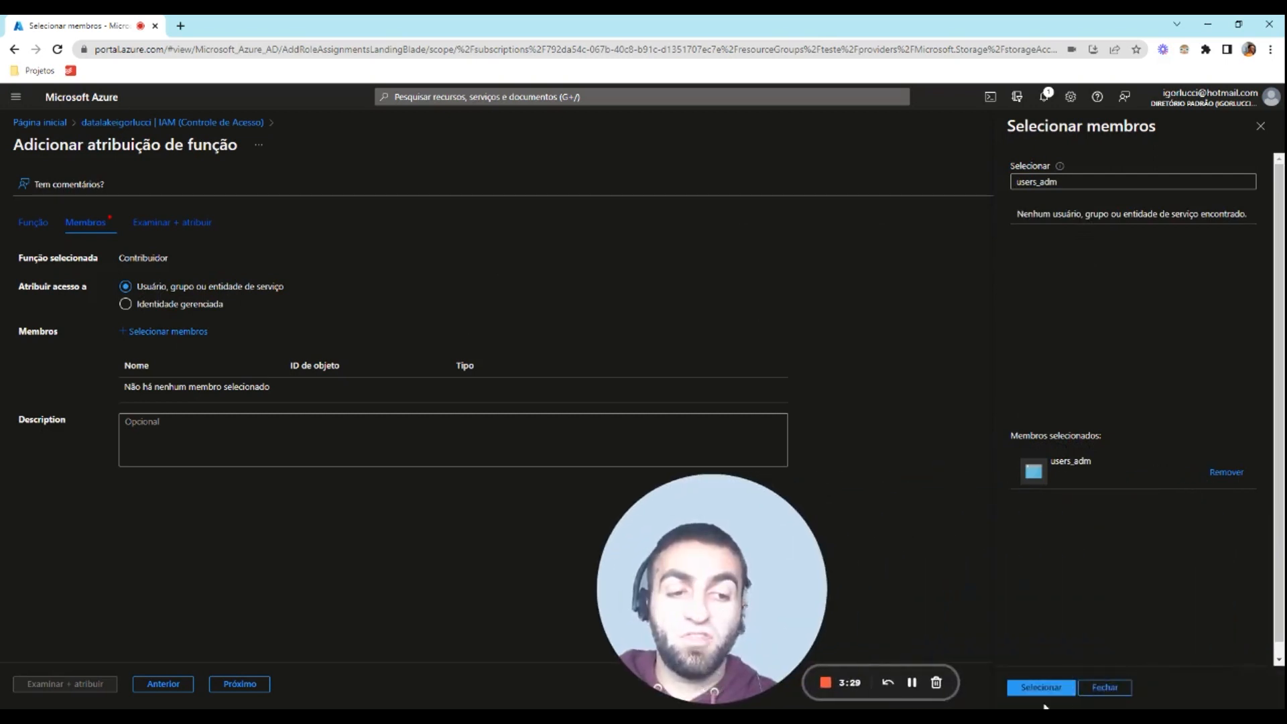
pyautogui.click(1039, 688)
pyautogui.moveTo(723, 536); pyautogui.dragTo(1175, 537)
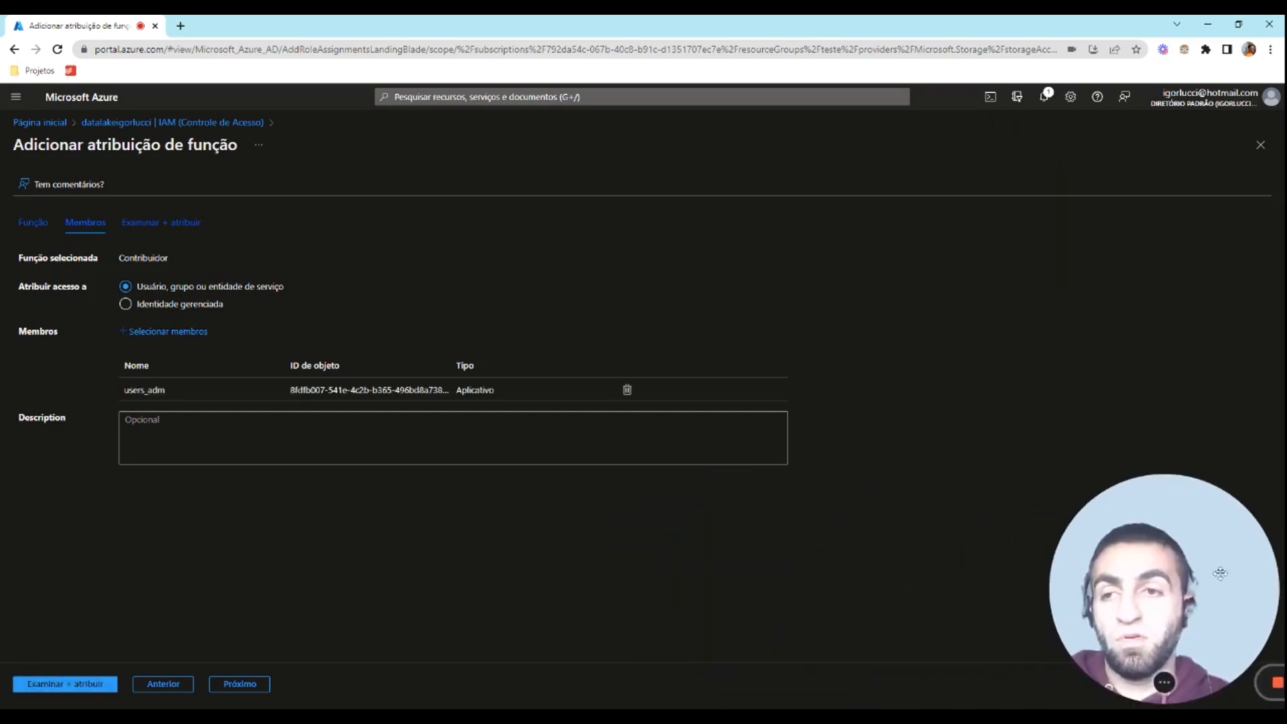
pyautogui.click(56, 685)
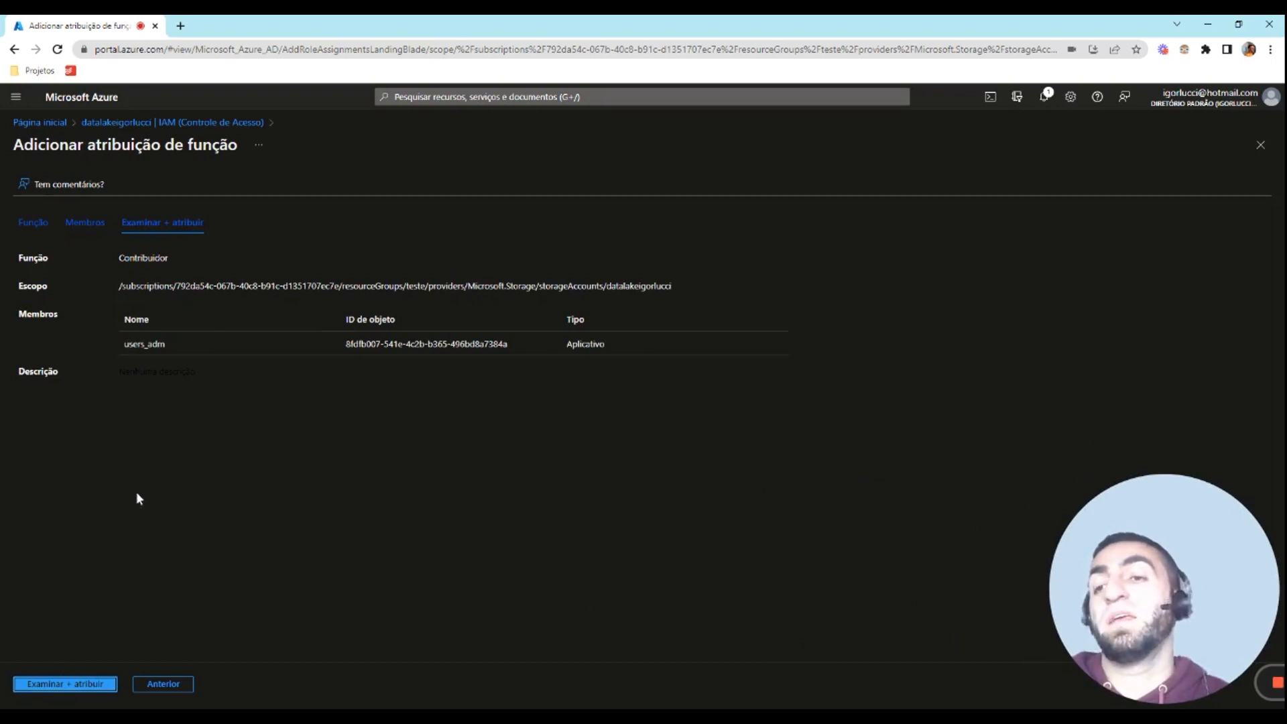
pyautogui.click(65, 684)
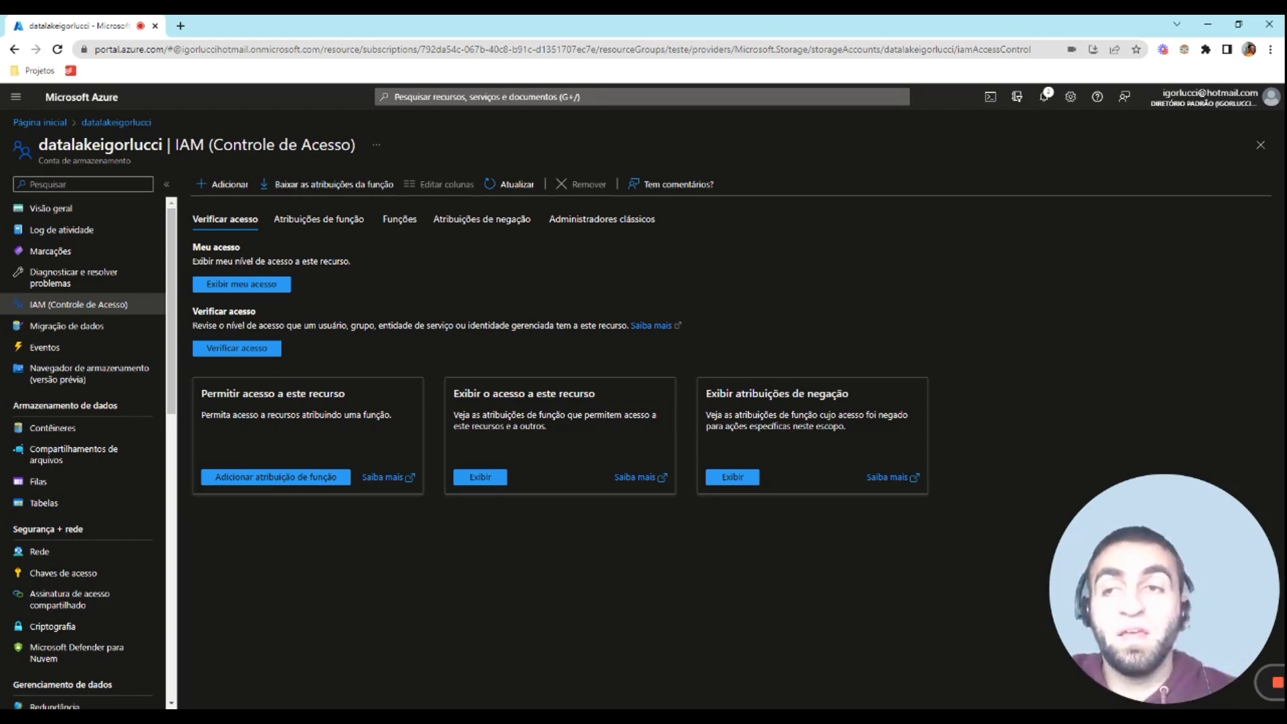
# Step: Reveal the key1 access key of this storage account and copy it to the clipboard
pyautogui.click(60, 573)
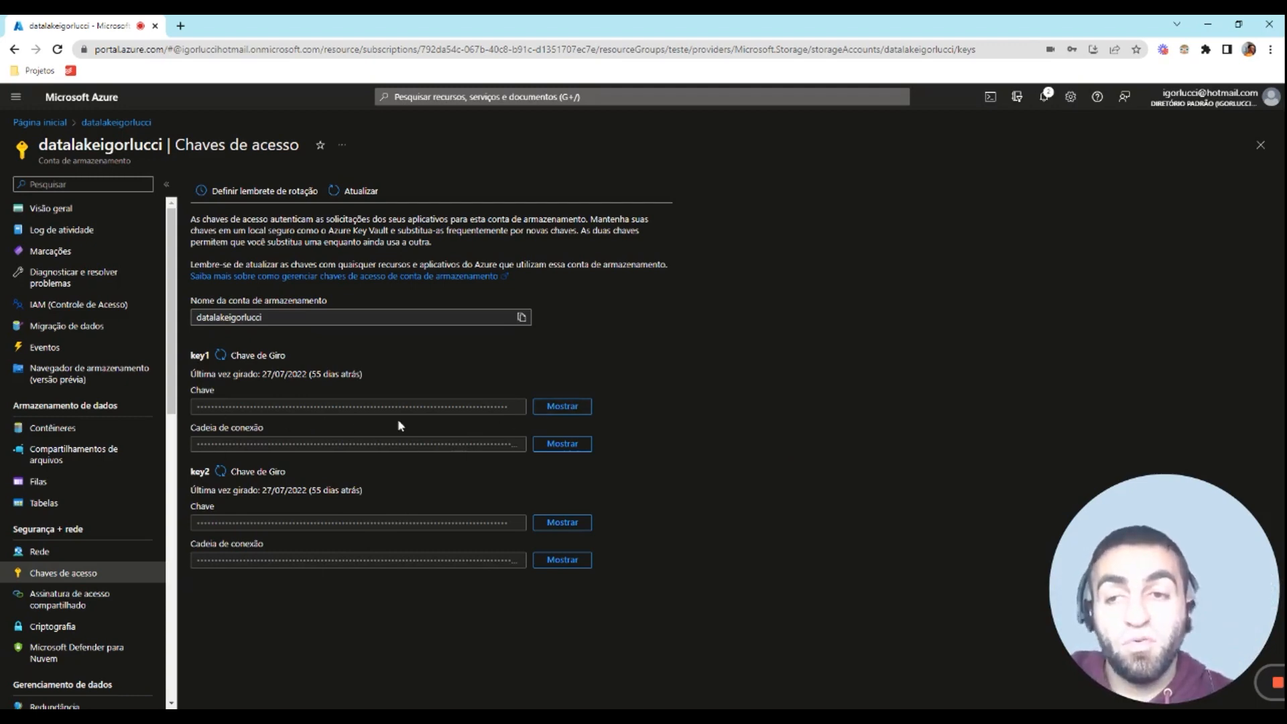
pyautogui.click(561, 407)
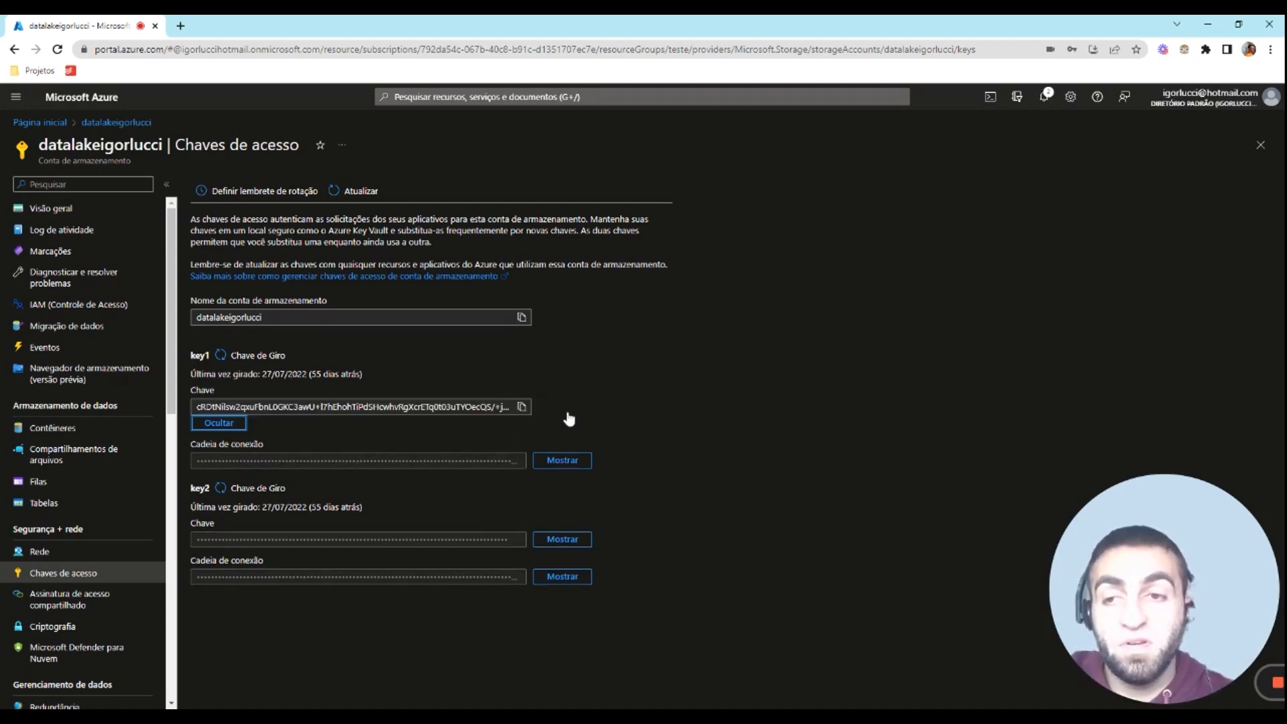
pyautogui.click(522, 406)
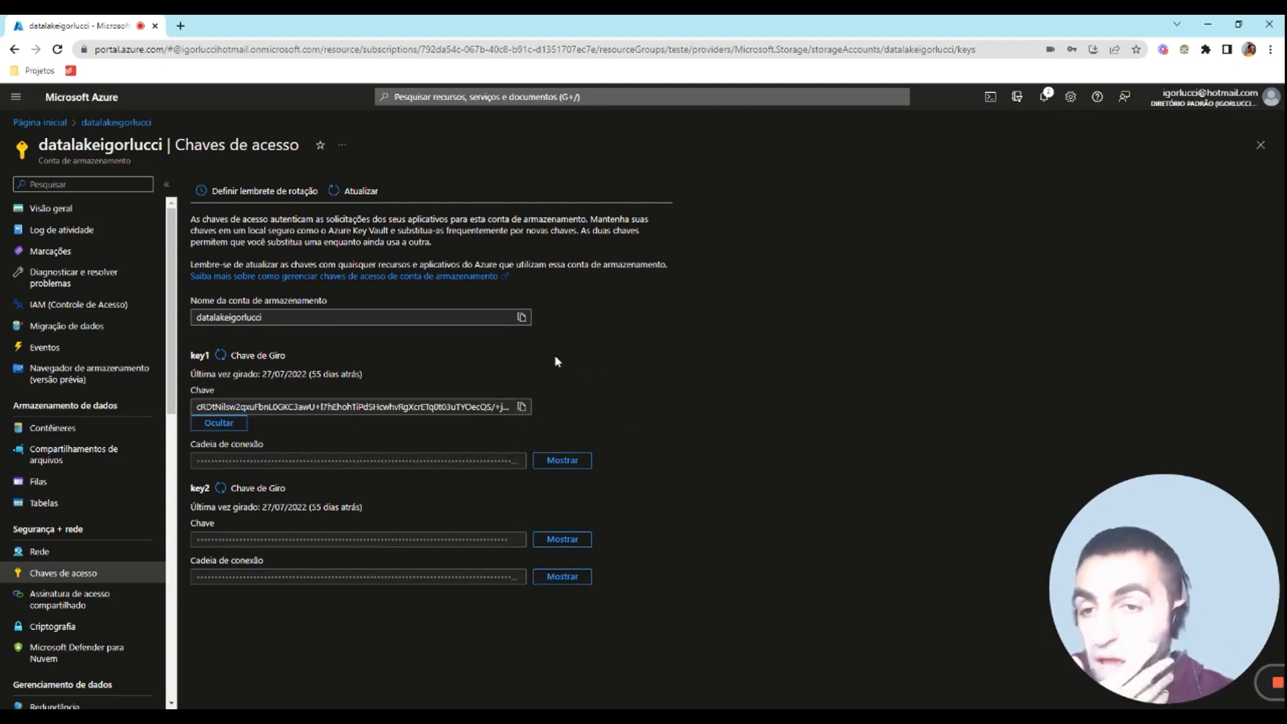